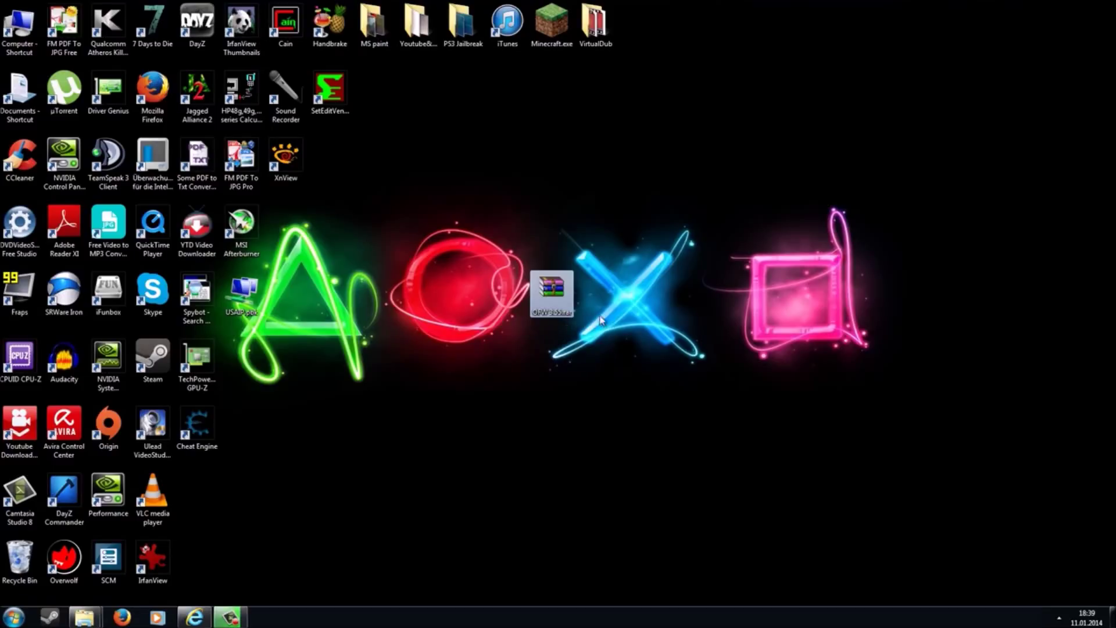
Open the format settings for Removable Disk (E:) from the computer's drive list and choose FAT32 as the file system.
click(428, 199)
double_click(18, 53)
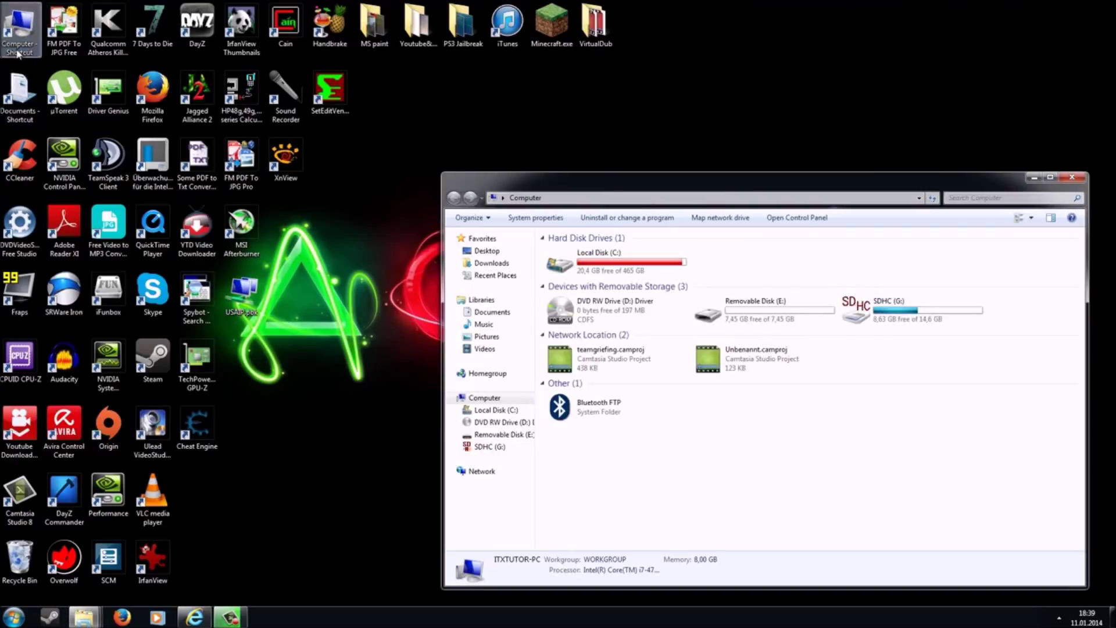
click(752, 307)
key(Up)
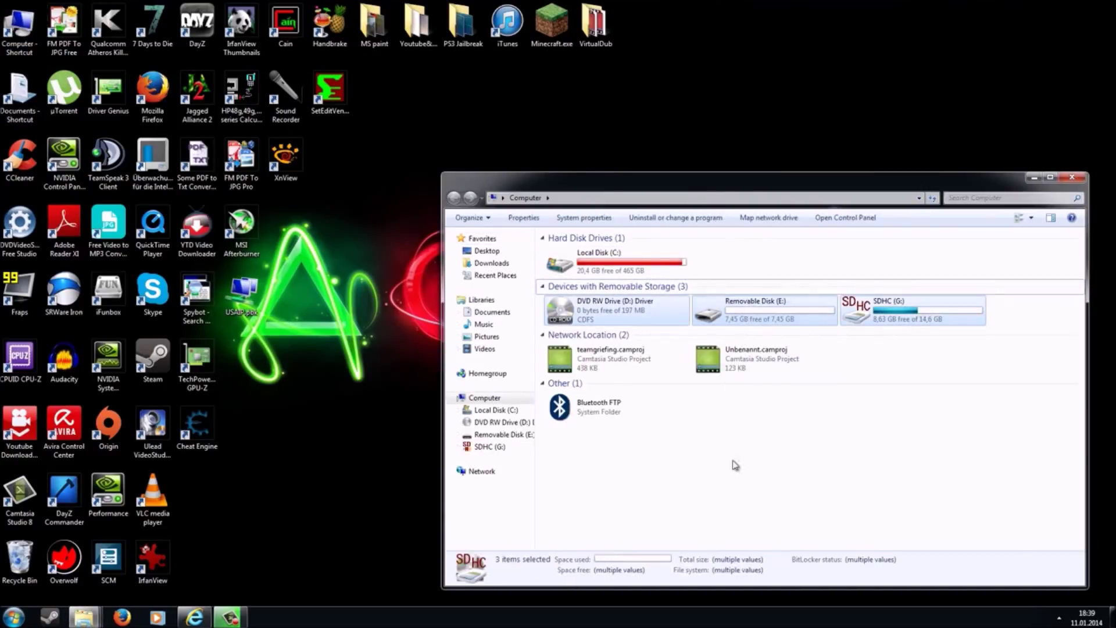
key(Down)
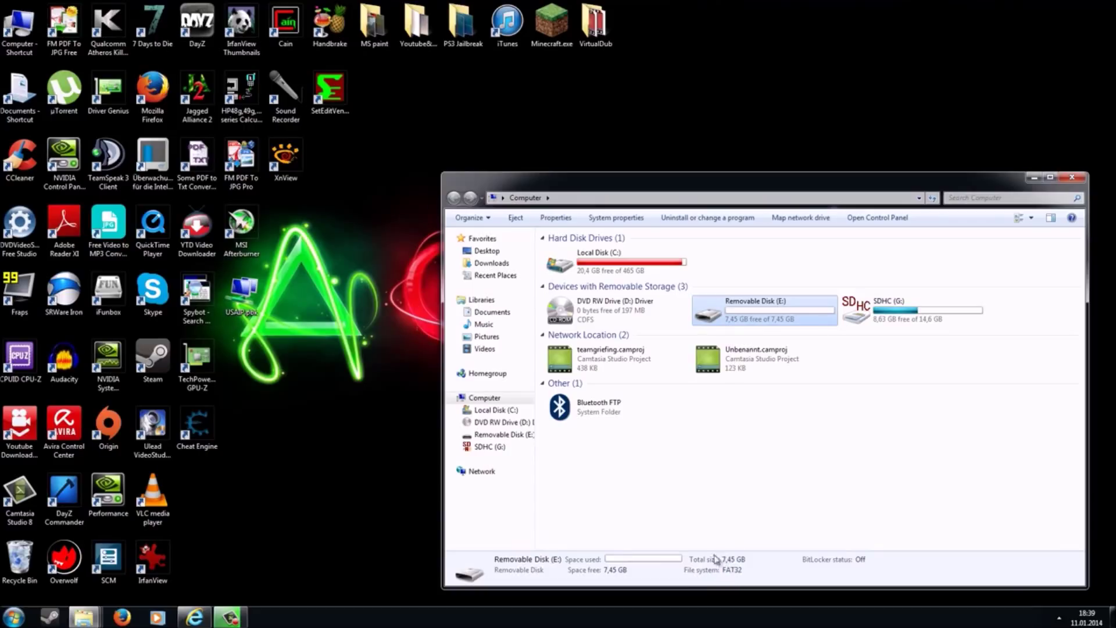
right_click(737, 314)
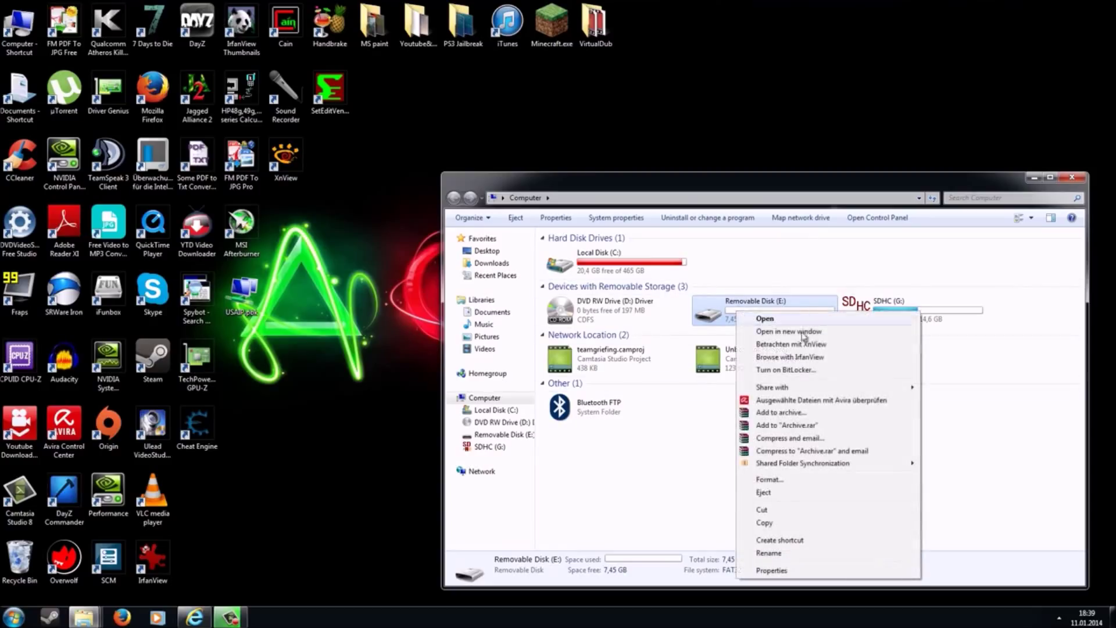
click(771, 479)
click(550, 343)
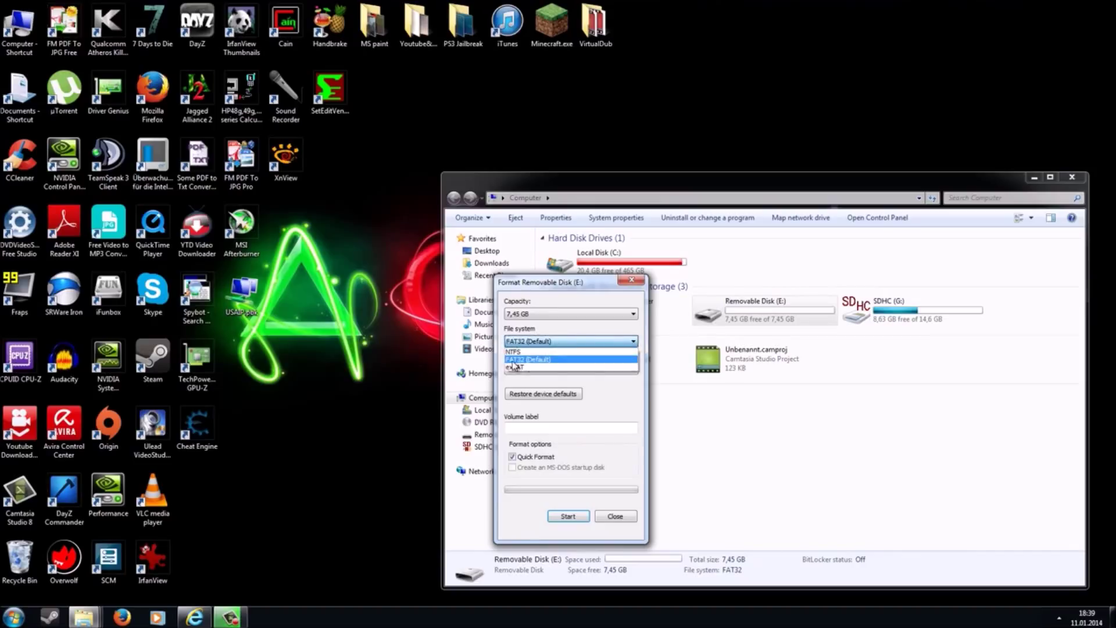
click(541, 360)
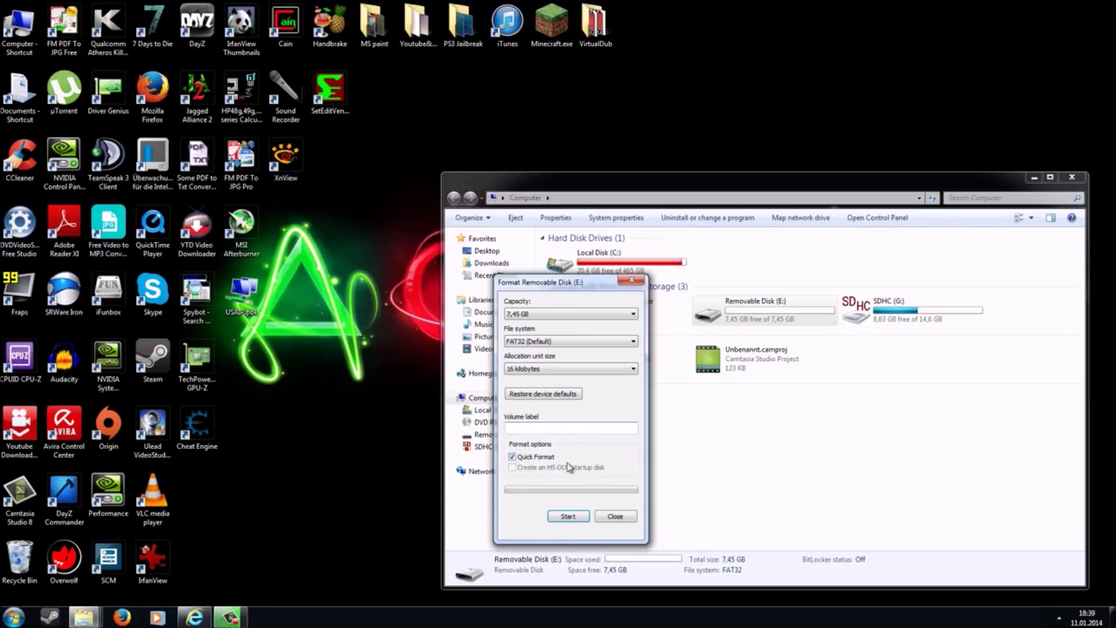
Run the quick format of Removable Disk (E:) and close the format dialog and the drive window.
click(562, 515)
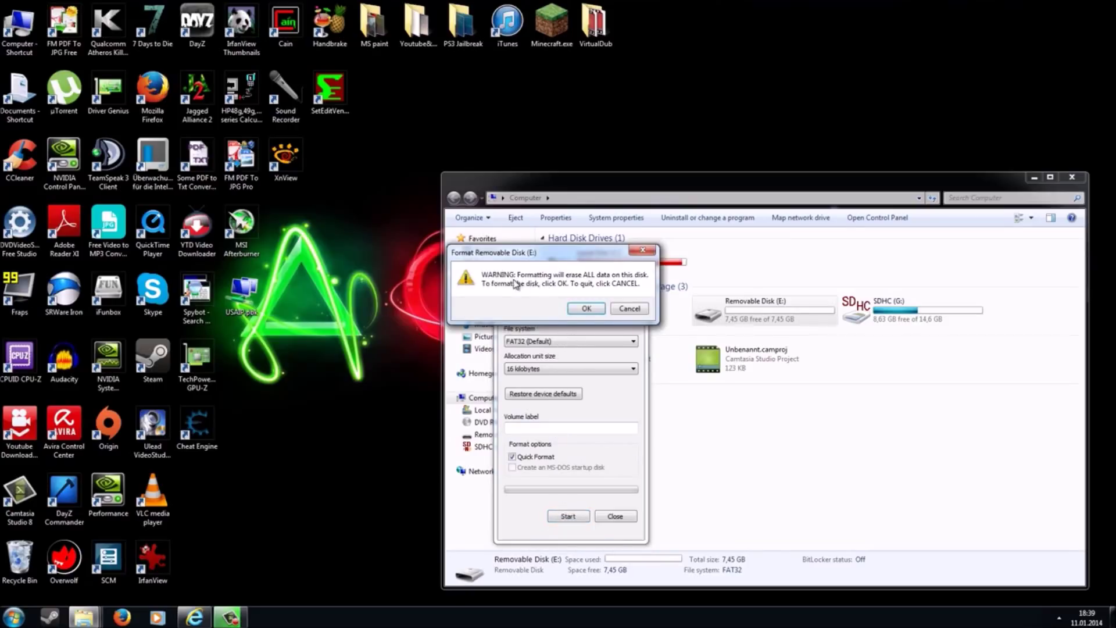
click(586, 309)
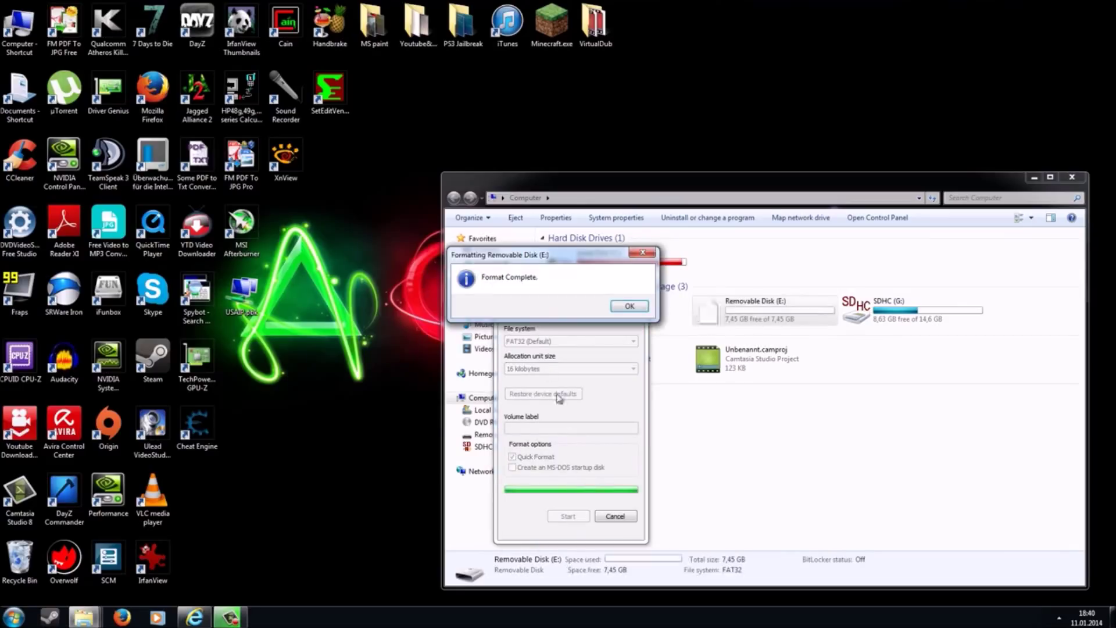
click(627, 305)
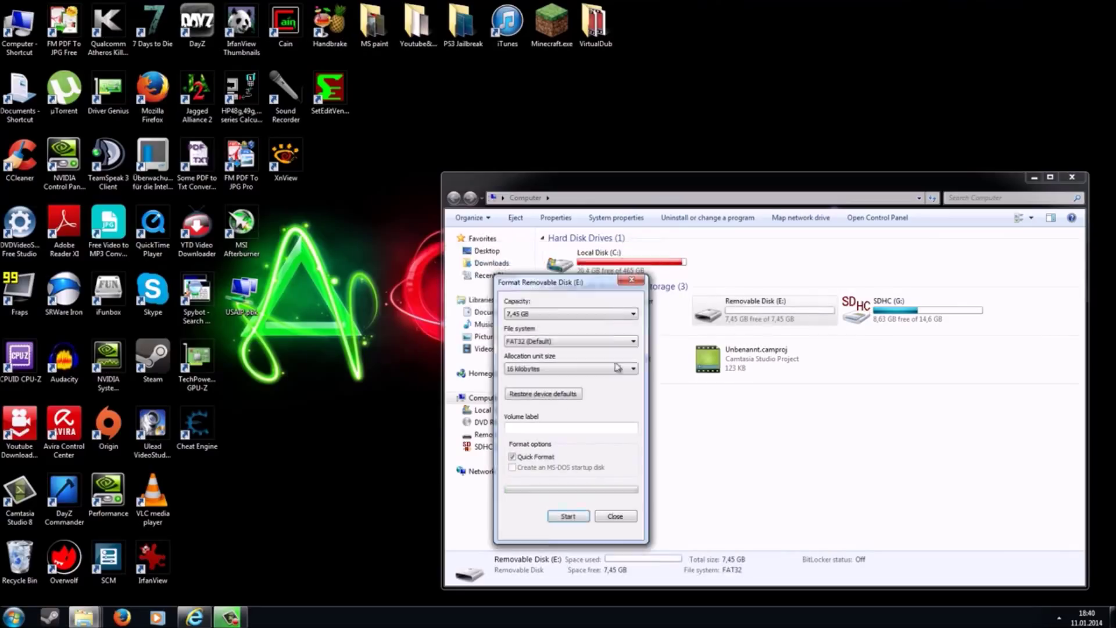
click(611, 517)
click(1074, 179)
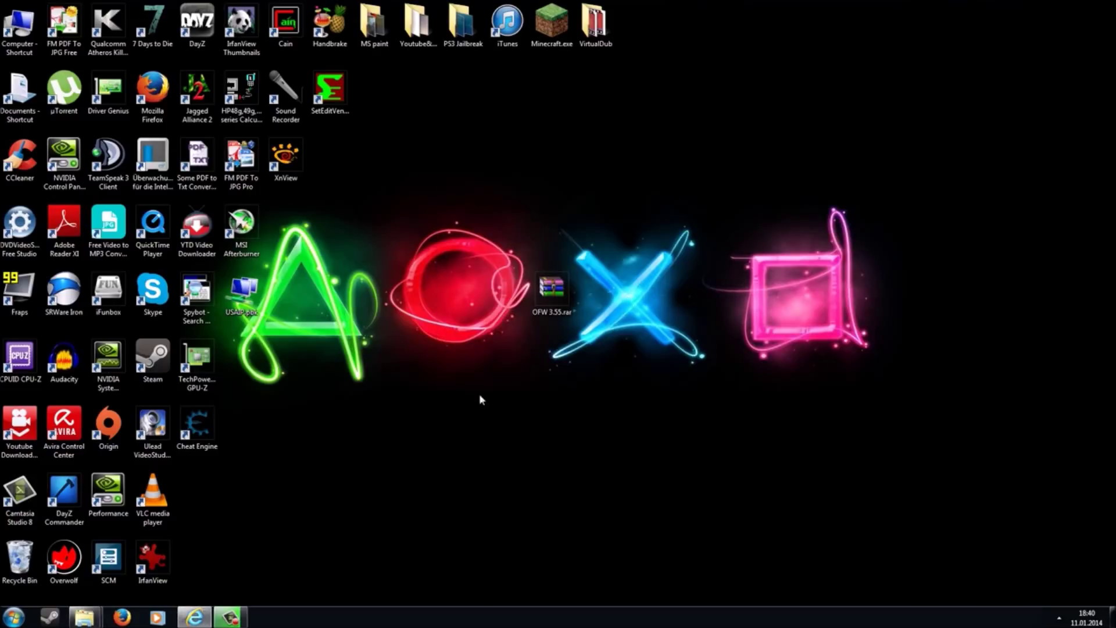
View the 3.55 OFW download page linked from the PS3 Firmware Downloads forum topic in Internet Explorer, and close the browser.
click(198, 616)
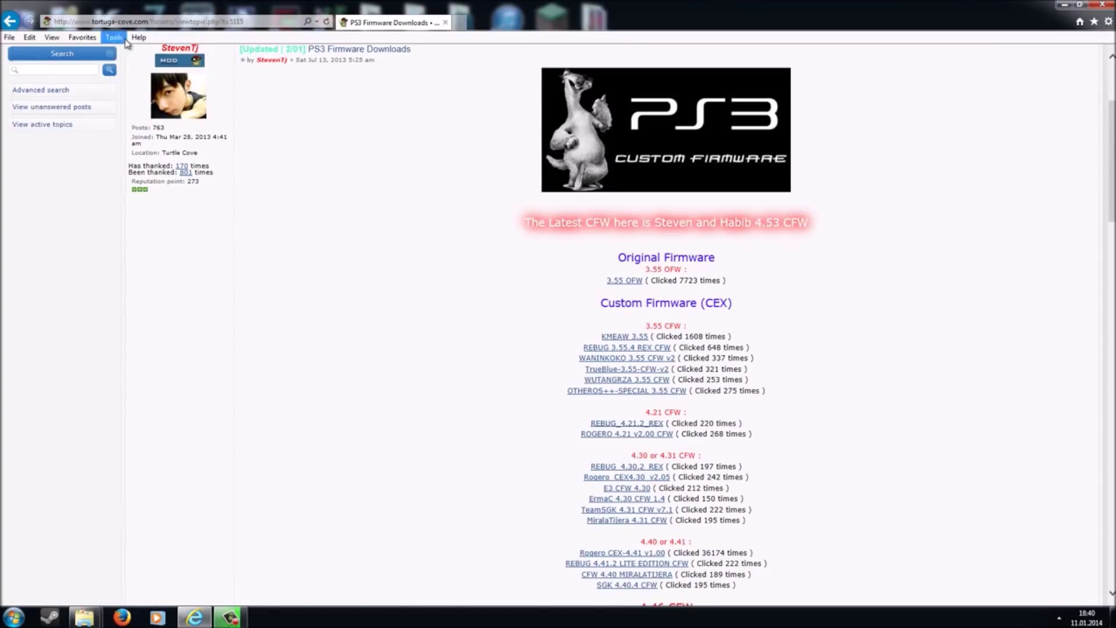
click(624, 281)
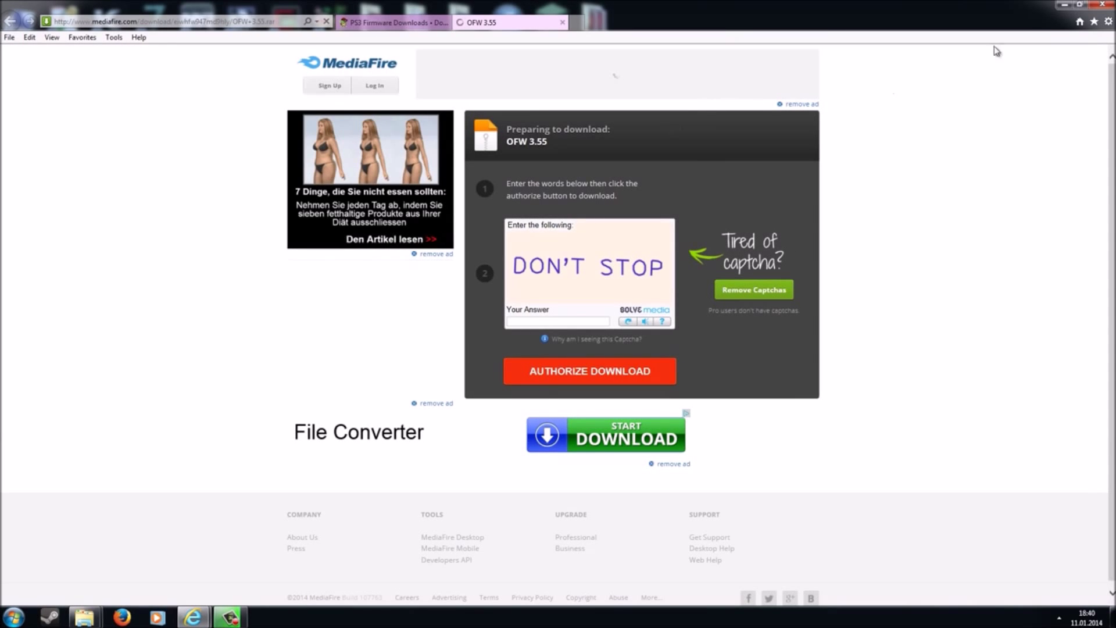
click(1102, 7)
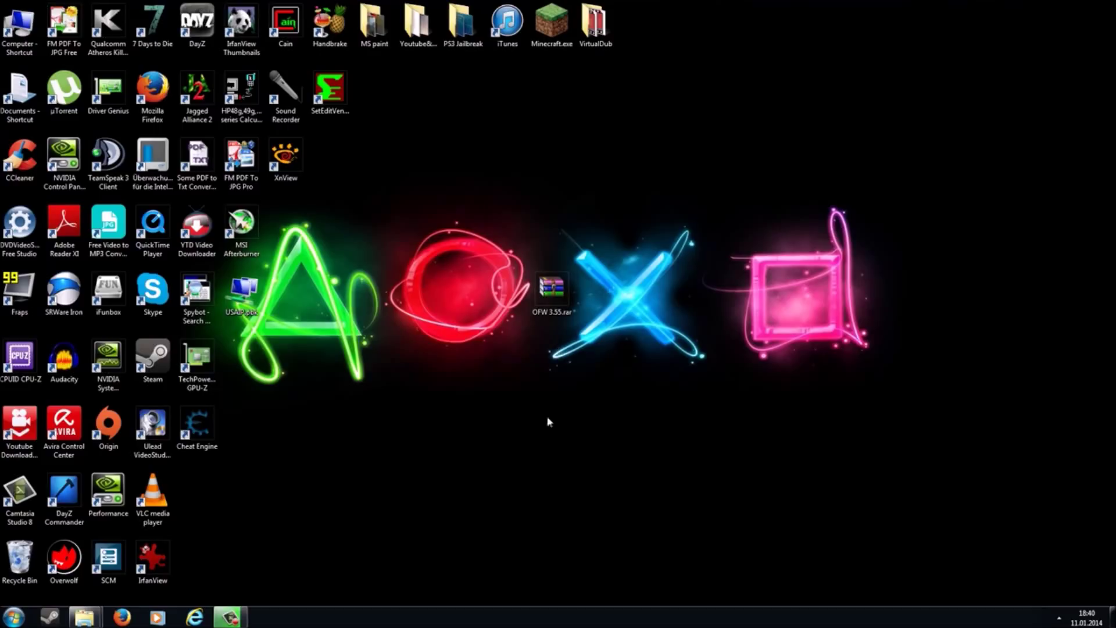
Extract OFW 3.55.rar onto the desktop and place the extracted Step 1 folder beside the archive.
right_click(557, 284)
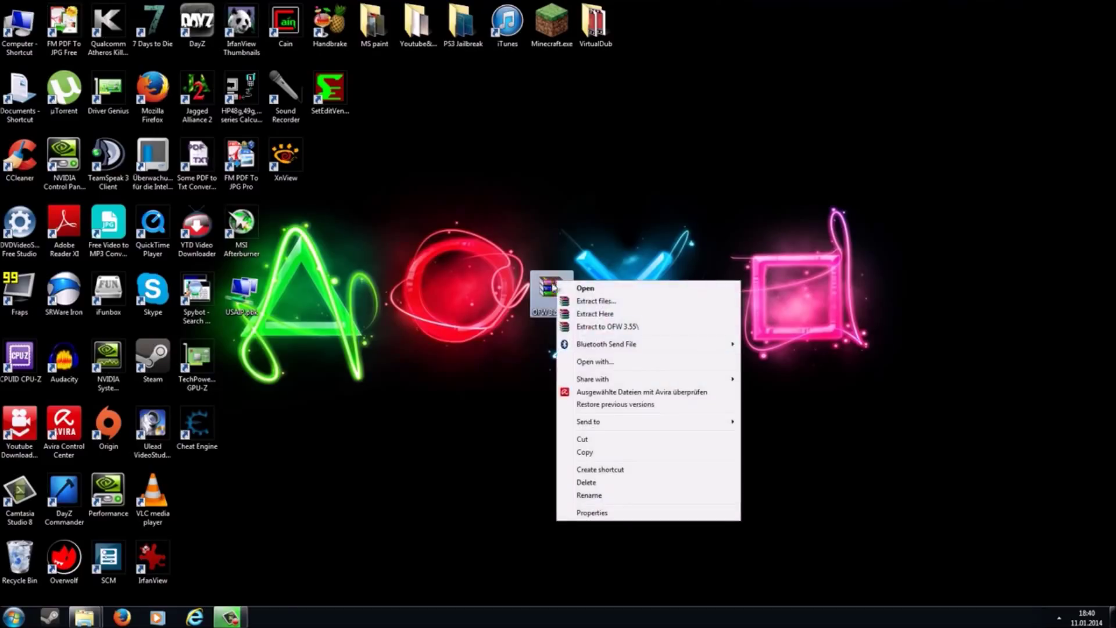
click(593, 316)
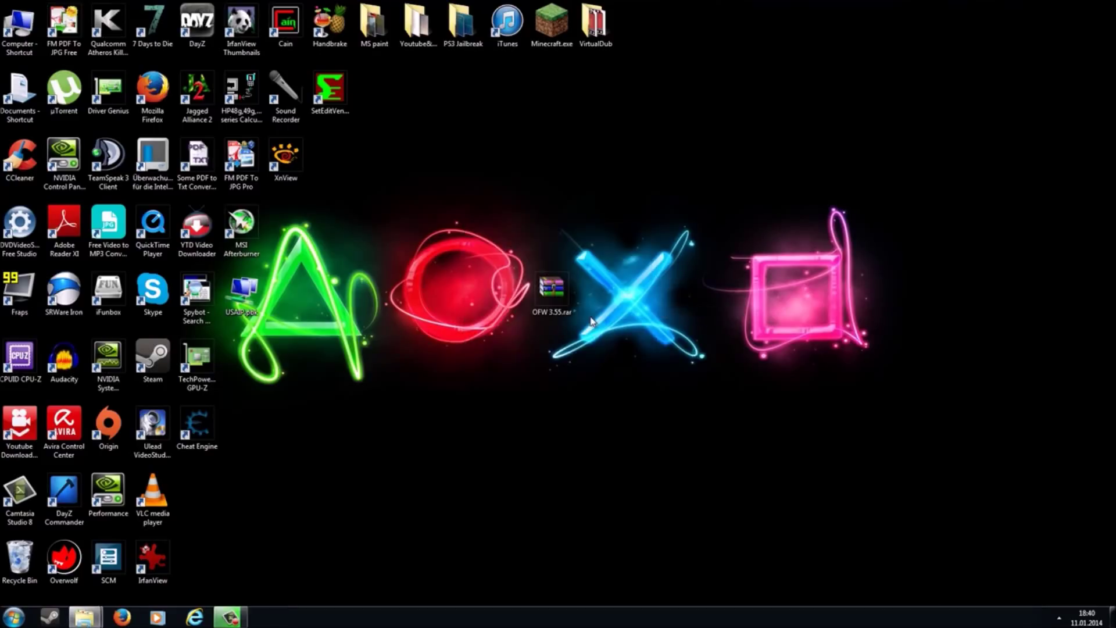
drag(200, 494, 601, 296)
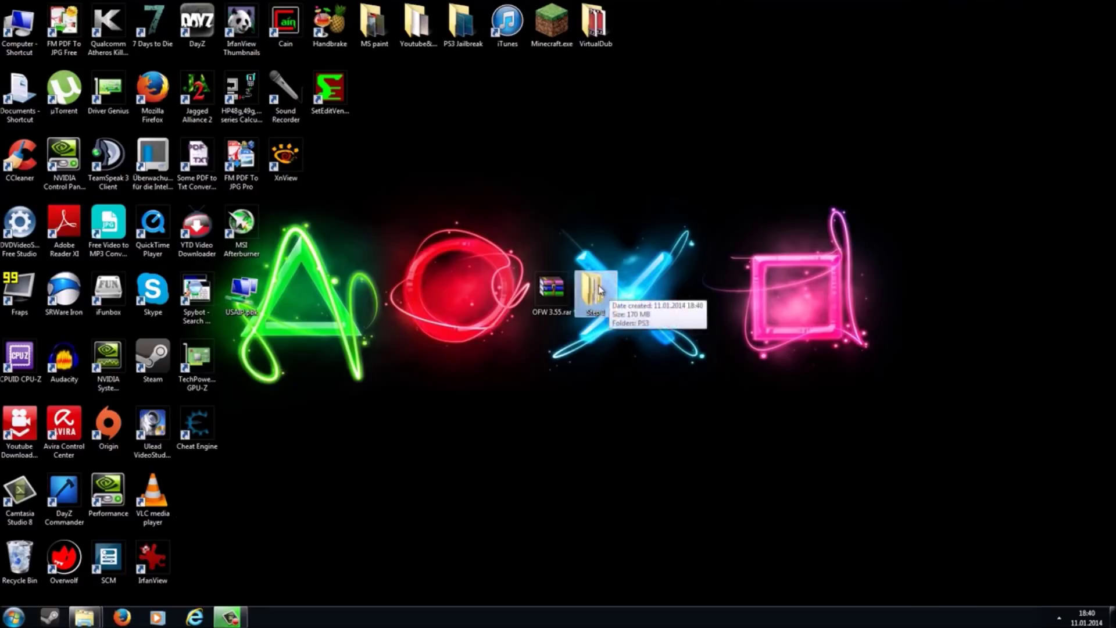
Look through the Step 1 folder down to PS3\UPDATE and check for the PS3UPDAT.PUP file.
double_click(601, 296)
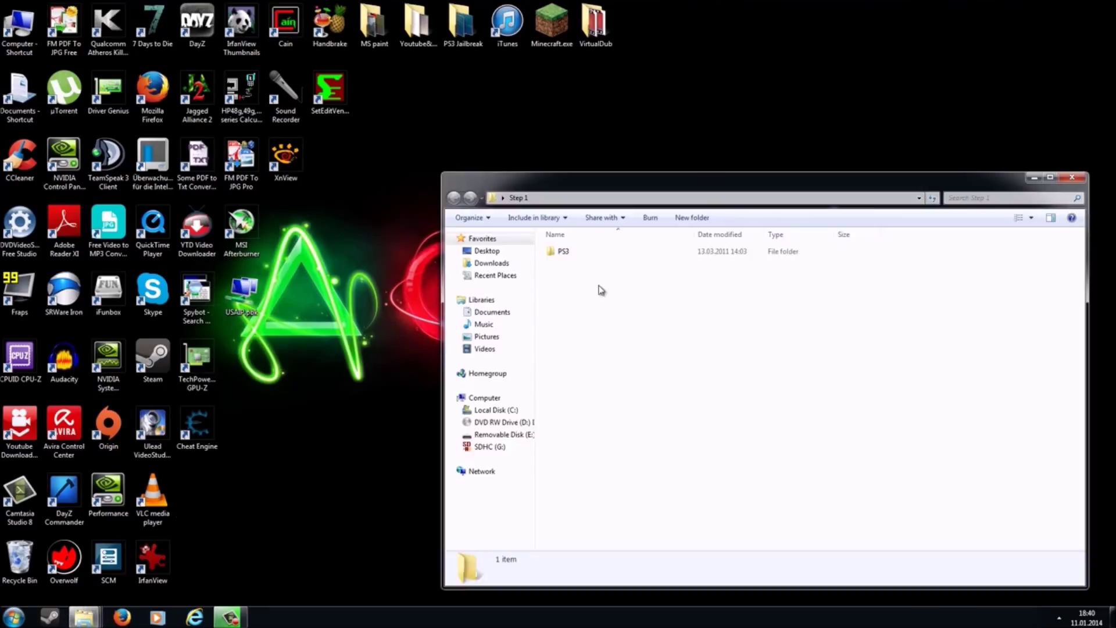
double_click(583, 259)
double_click(579, 260)
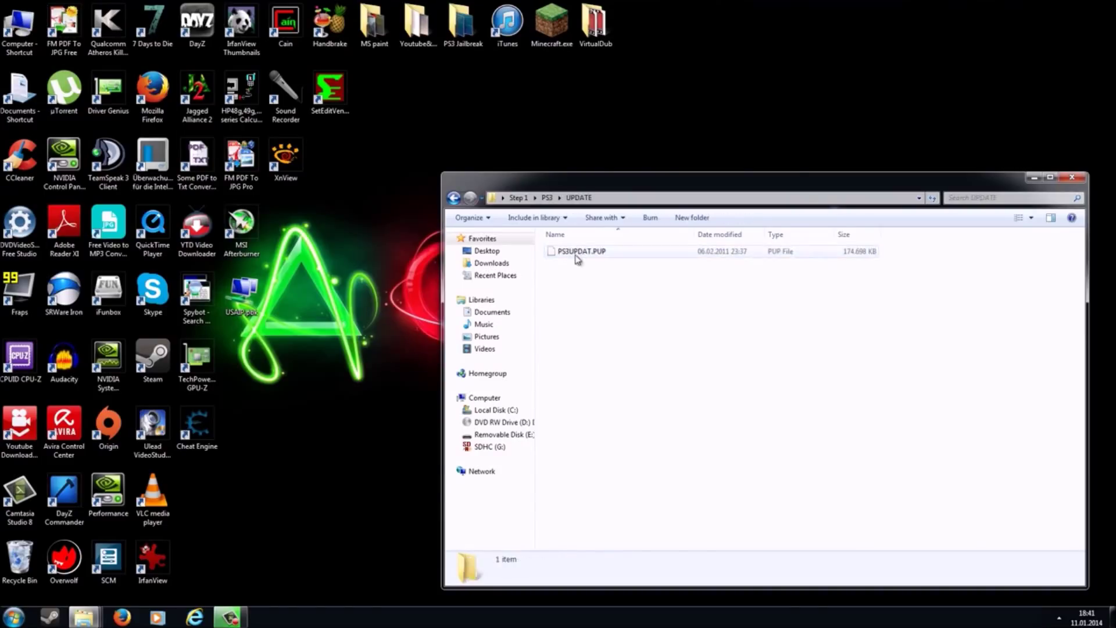
click(577, 259)
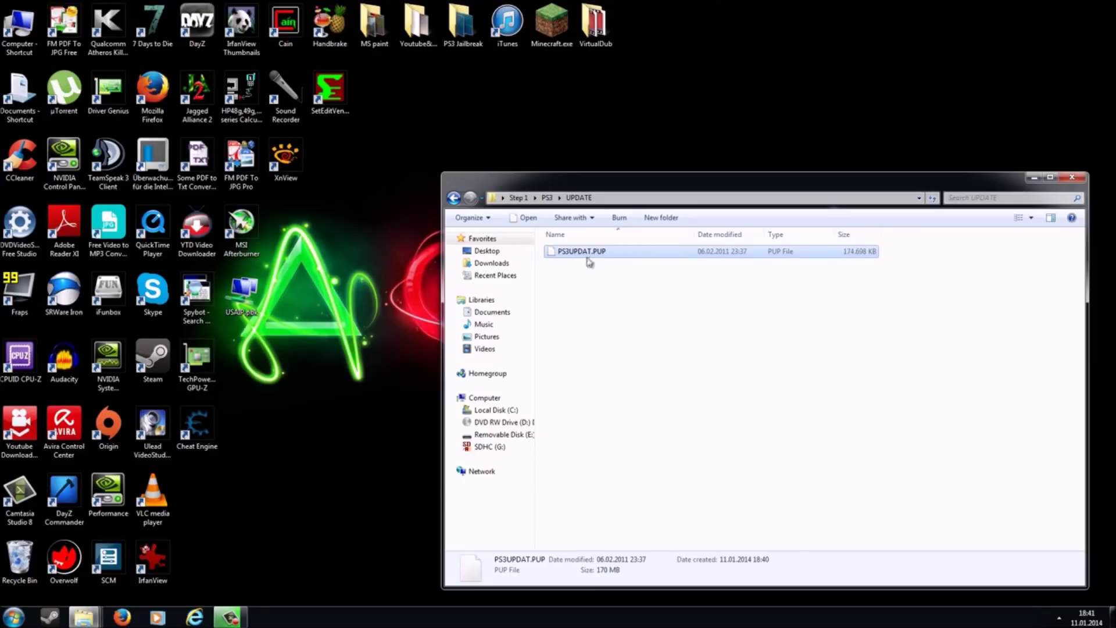
Copy the PS3 folder from Step 1 to the root of Removable Disk (E:).
click(518, 198)
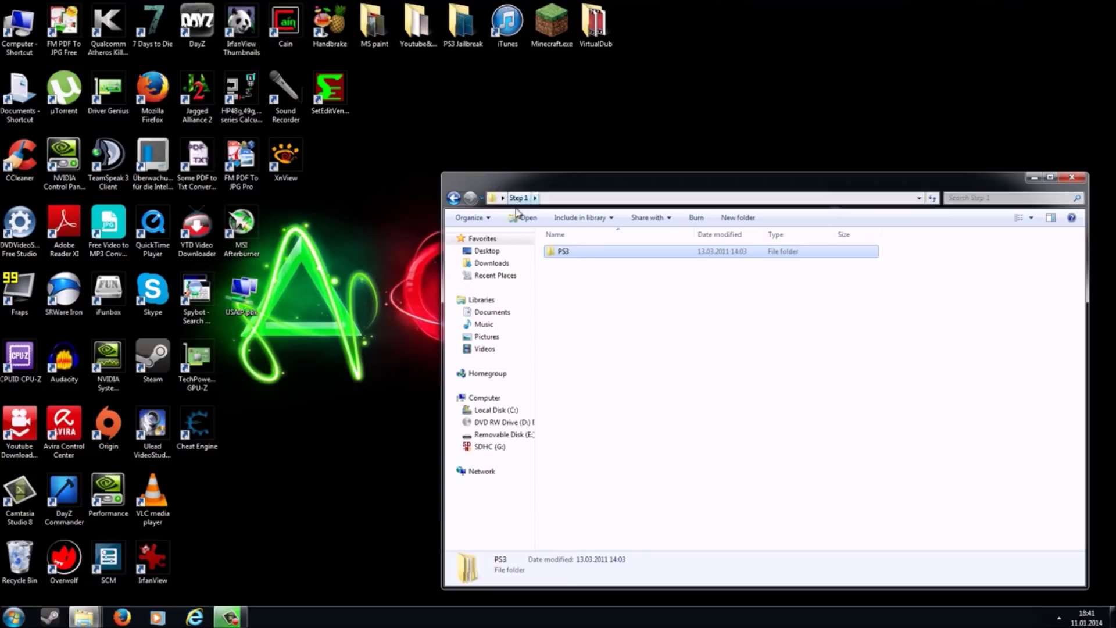
right_click(565, 254)
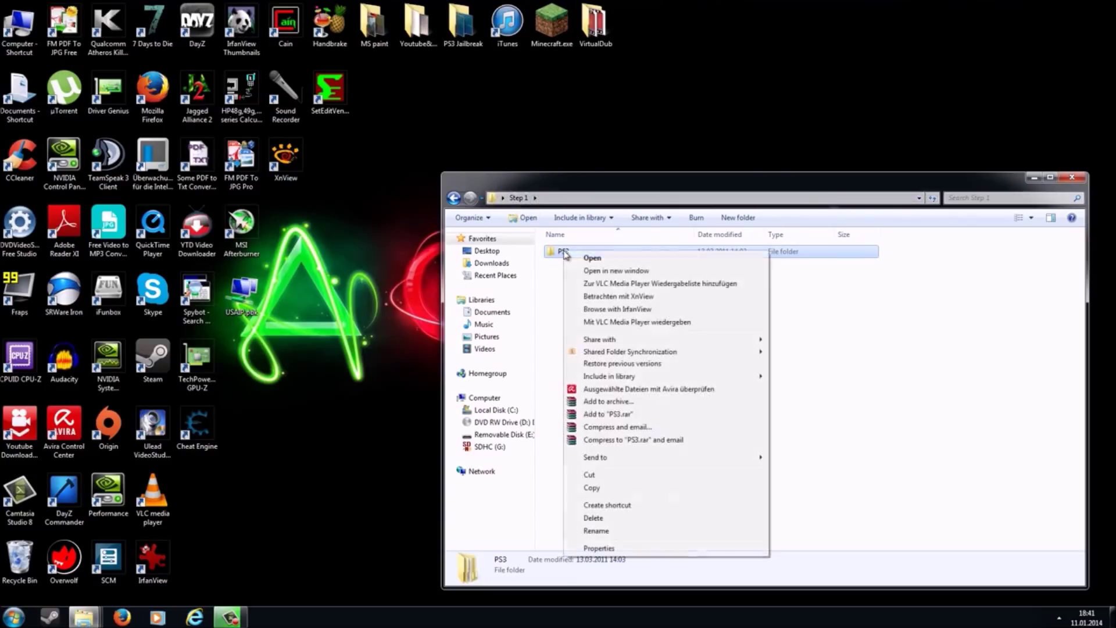
click(601, 491)
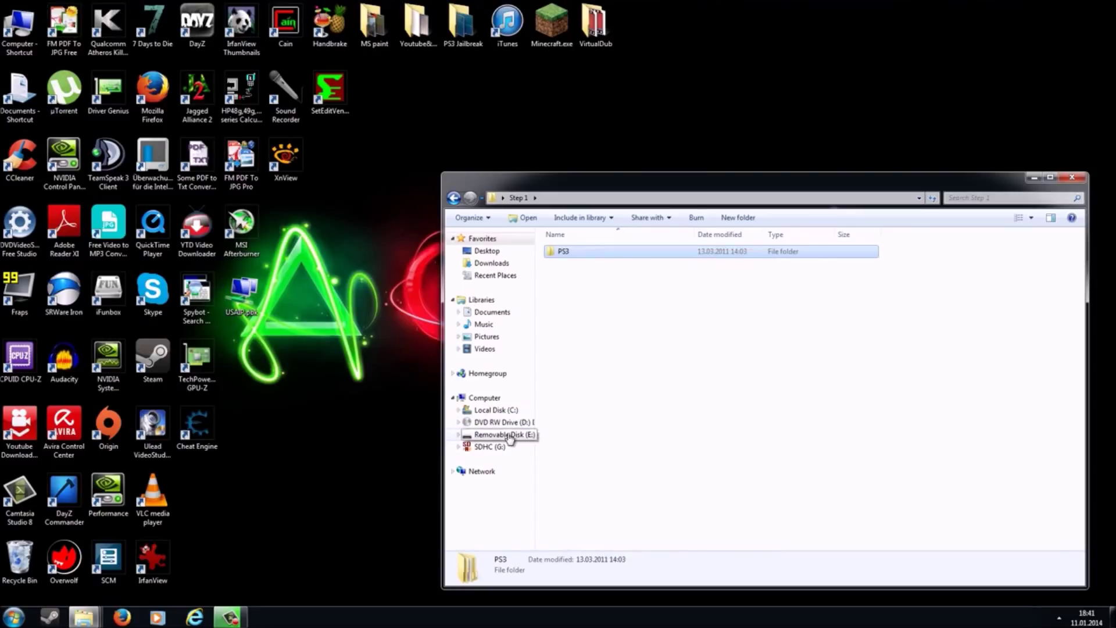
click(476, 436)
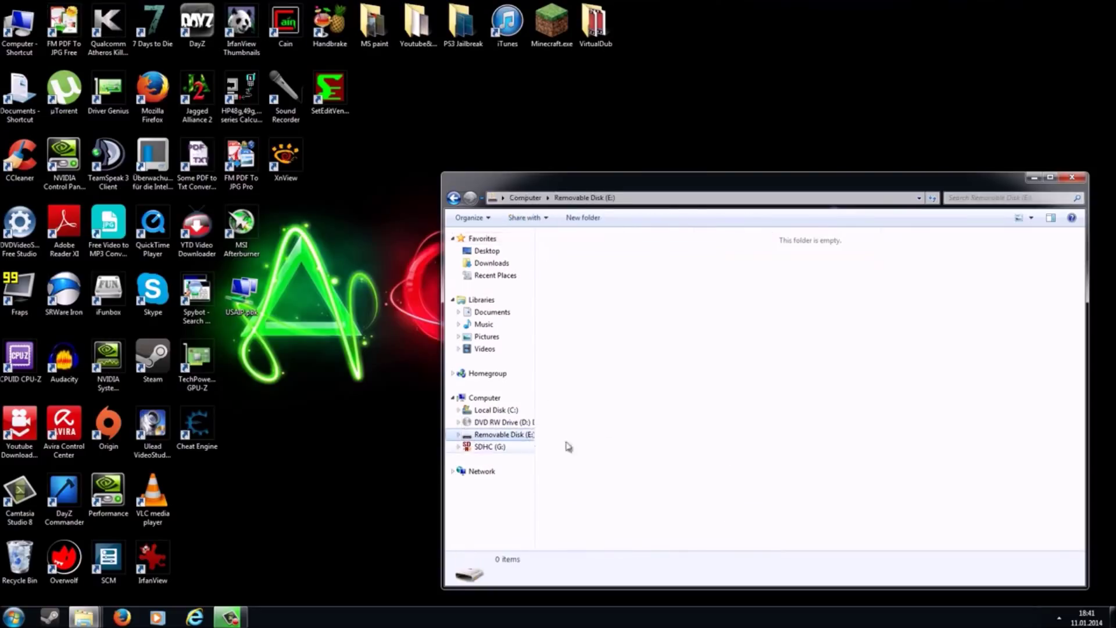
right_click(628, 332)
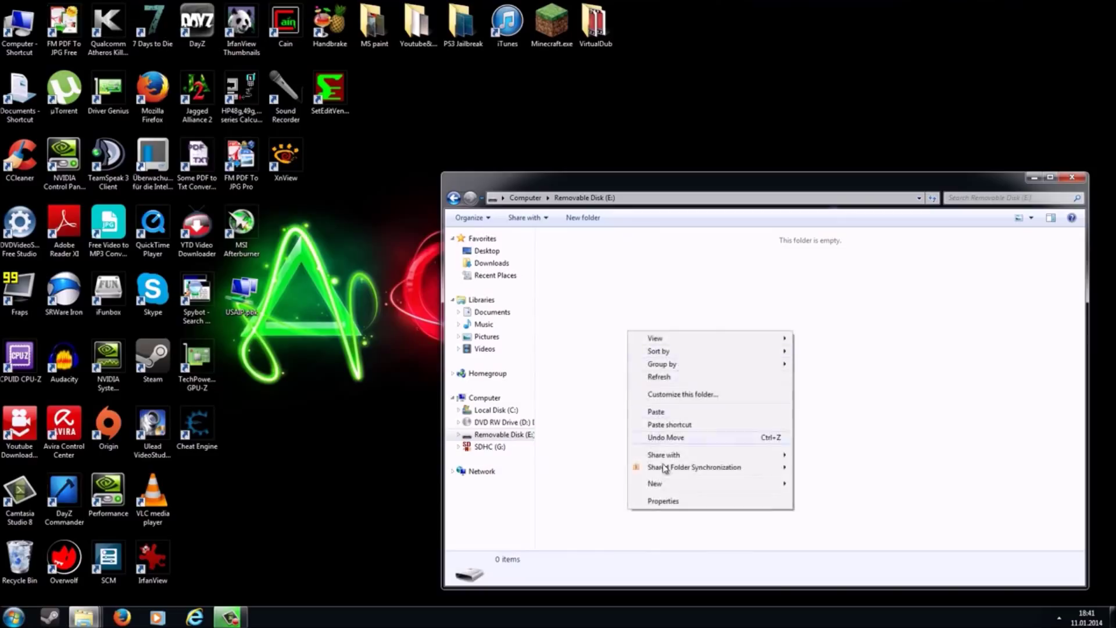
click(678, 413)
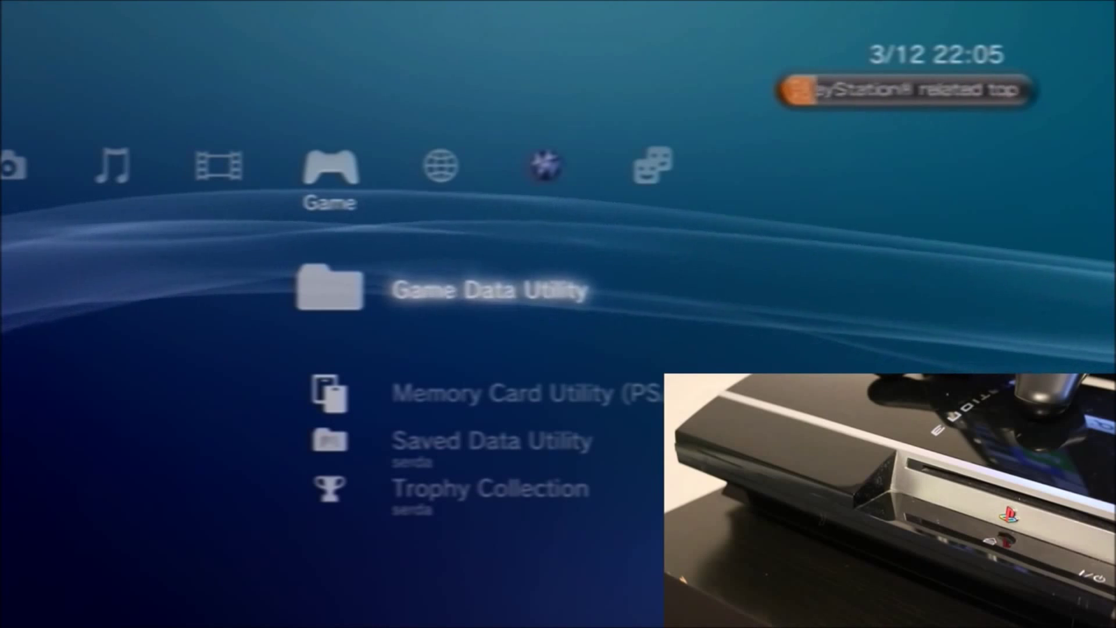
On the PS3 system, open System Update in Settings and search for update data via storage media.
key(Left)
key(Left)
key(Left)
key(Left)
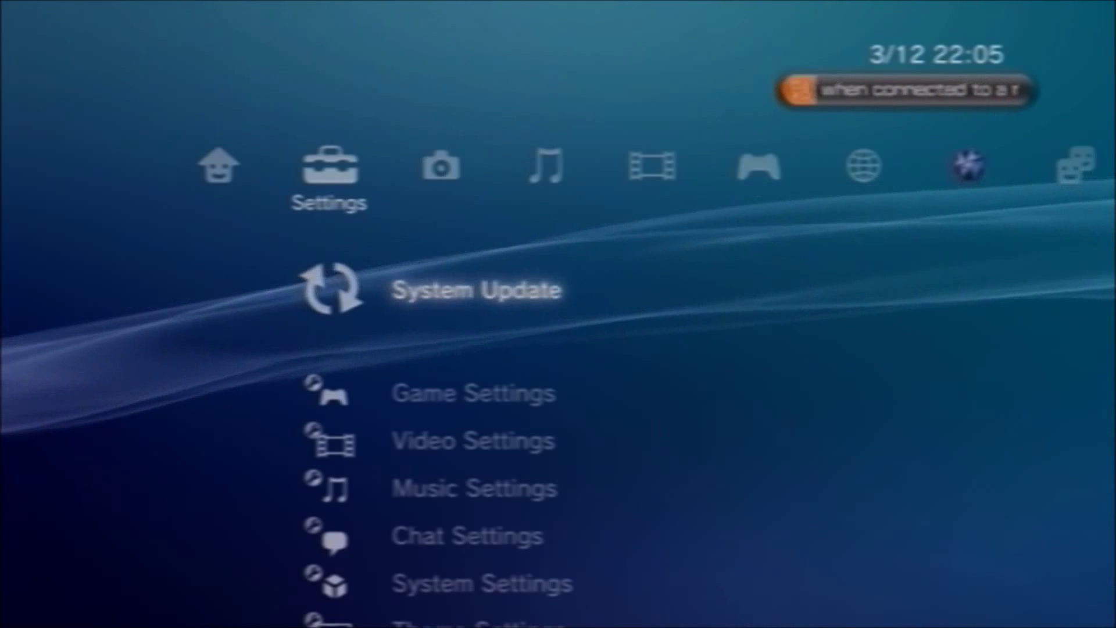
key(Return)
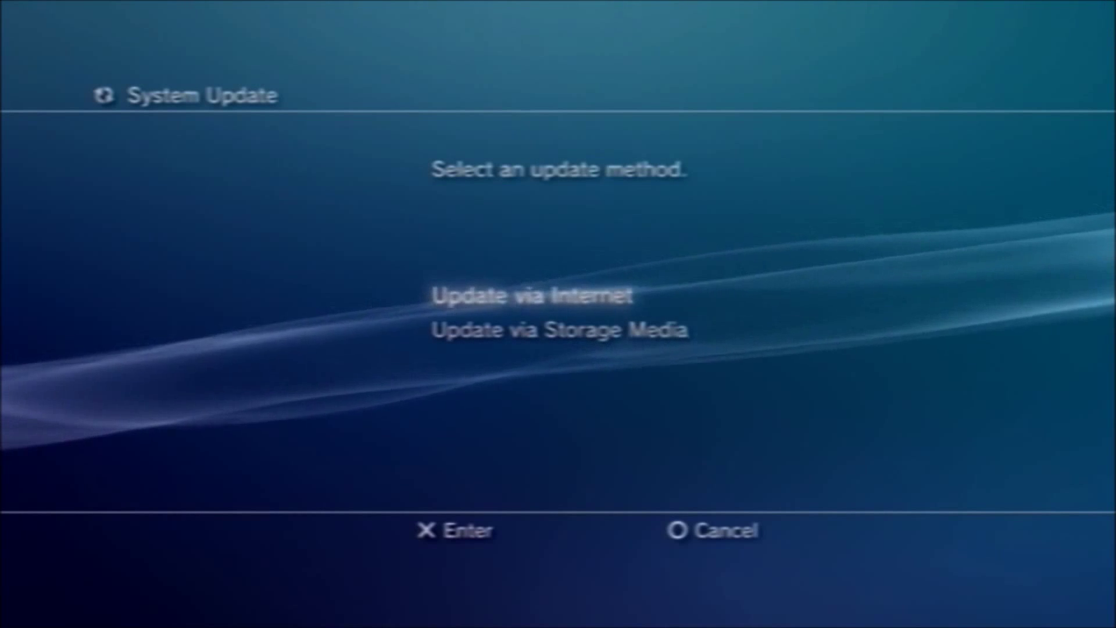
key(Down)
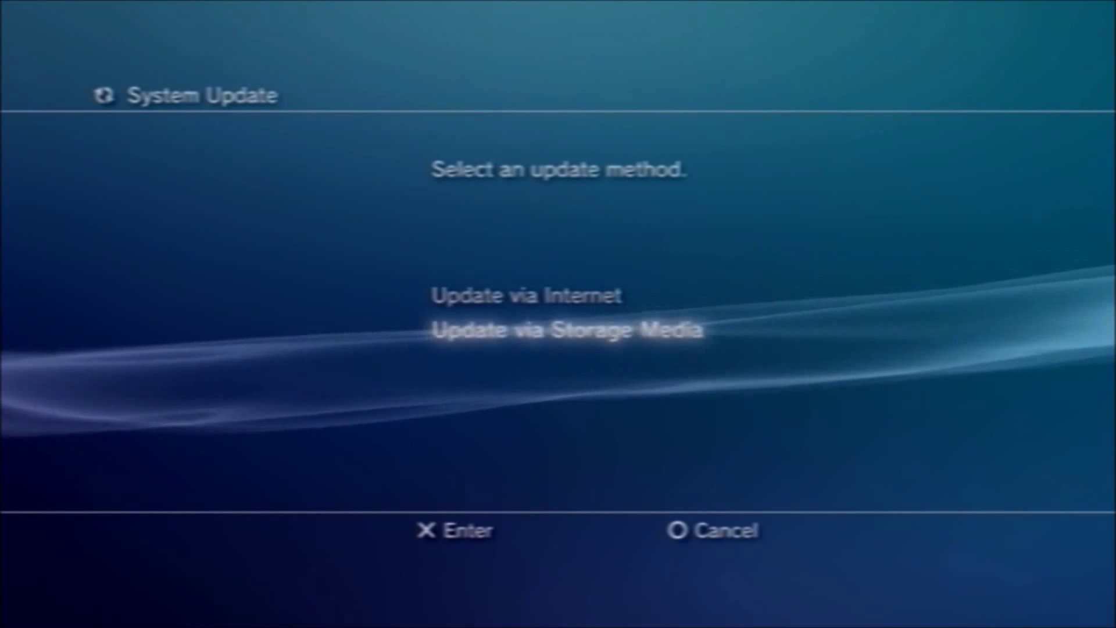
key(Return)
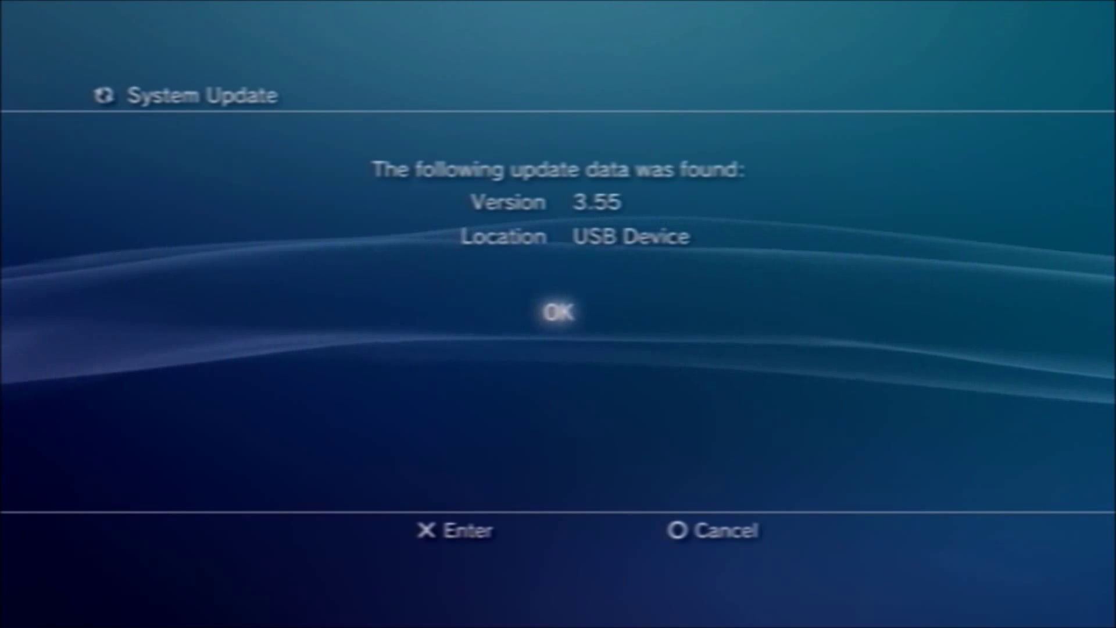
Confirm the version 3.55 update data on the USB device and accept the user agreement.
key(Return)
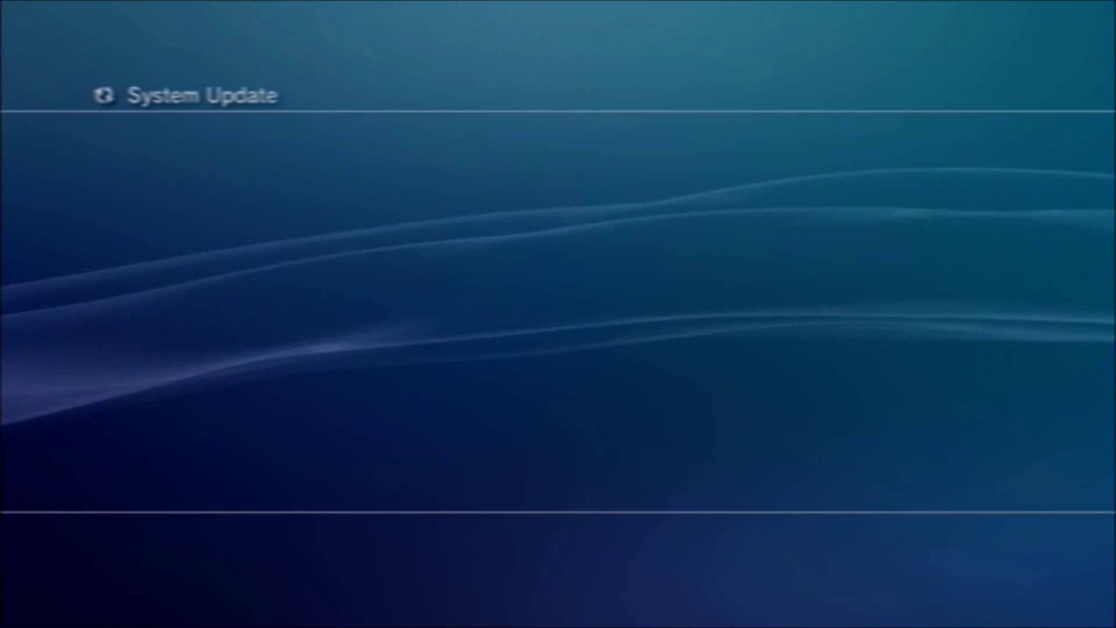
key(Right)
key(Down)
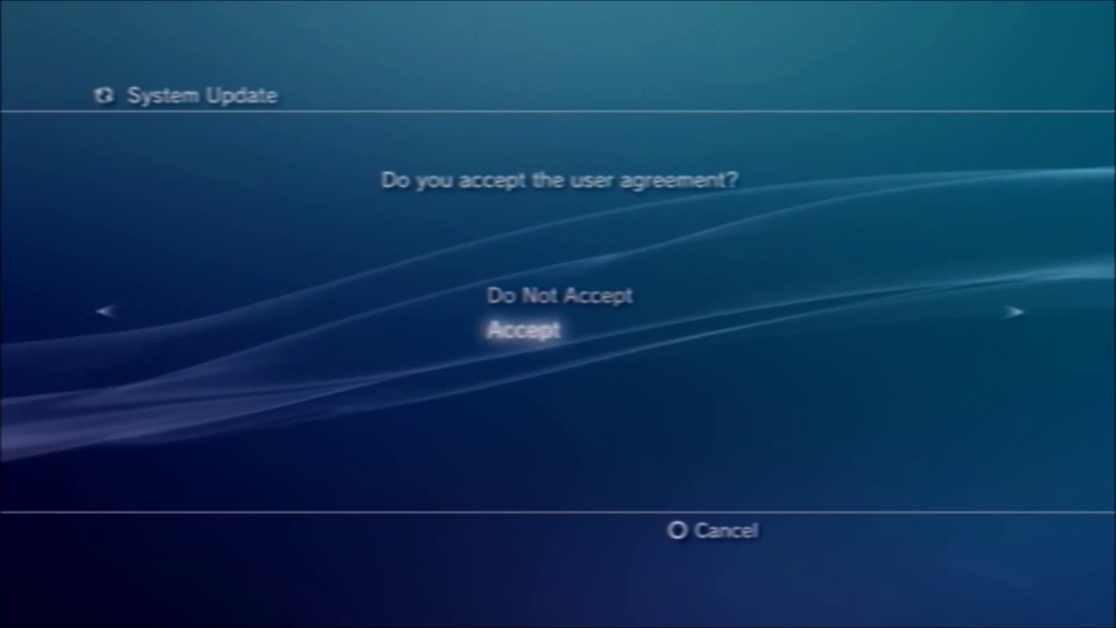
key(Return)
Enable Turn Off System Automatically After Update and start the system update.
key(Down)
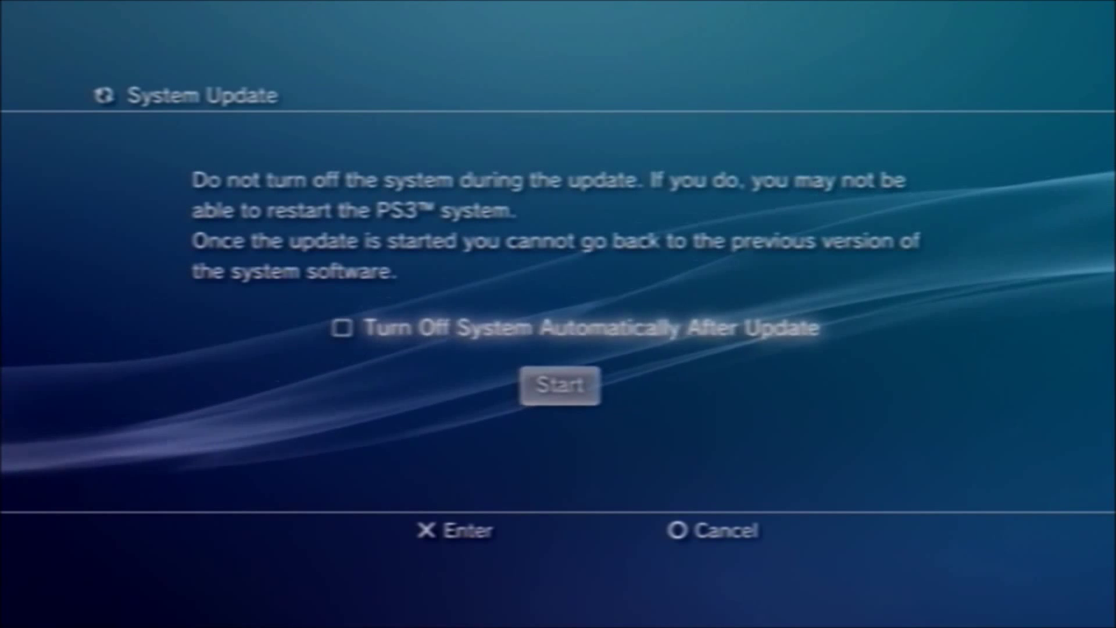
key(Up)
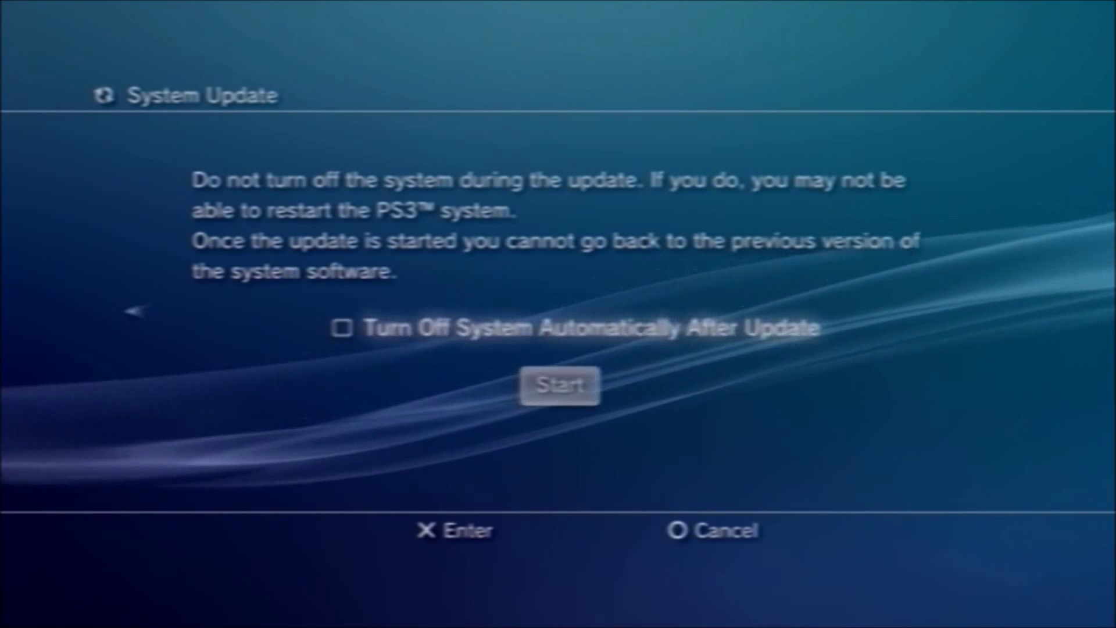
key(Return)
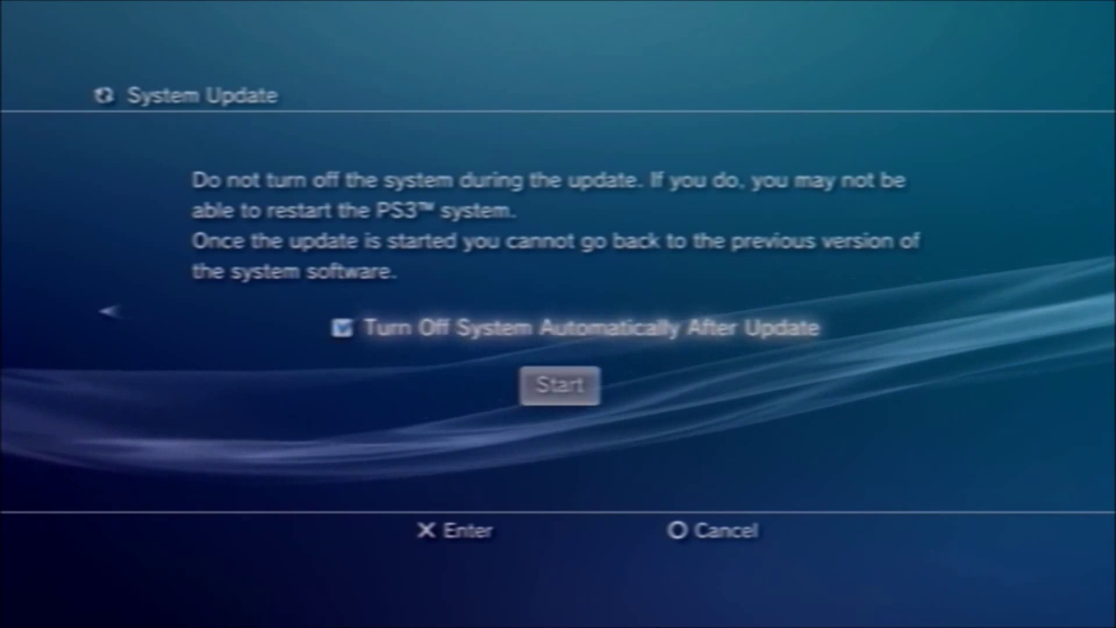
key(Down)
key(Return)
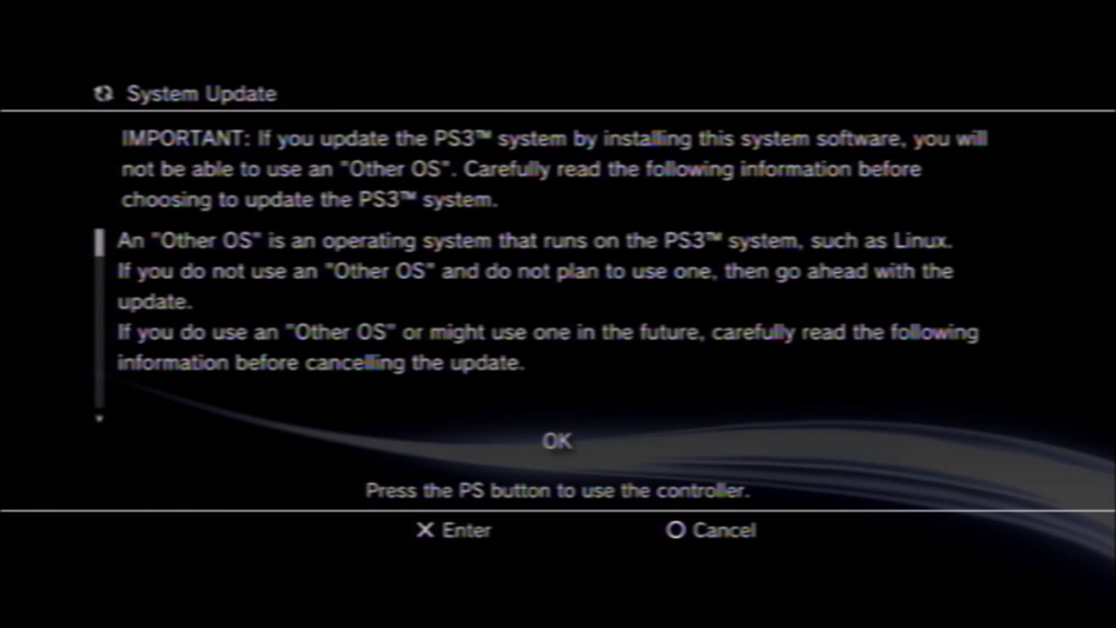
Read through the "Other OS" notice to its end, acknowledge it and confirm installing the system software update.
scroll(547, 303, down, 15)
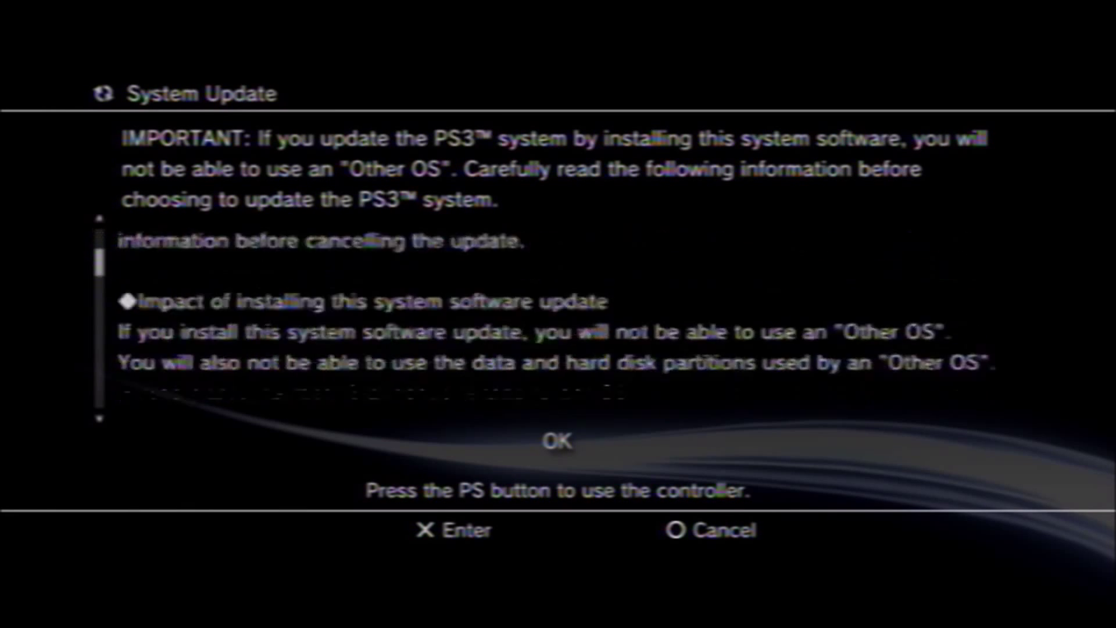
scroll(547, 302, down, 3)
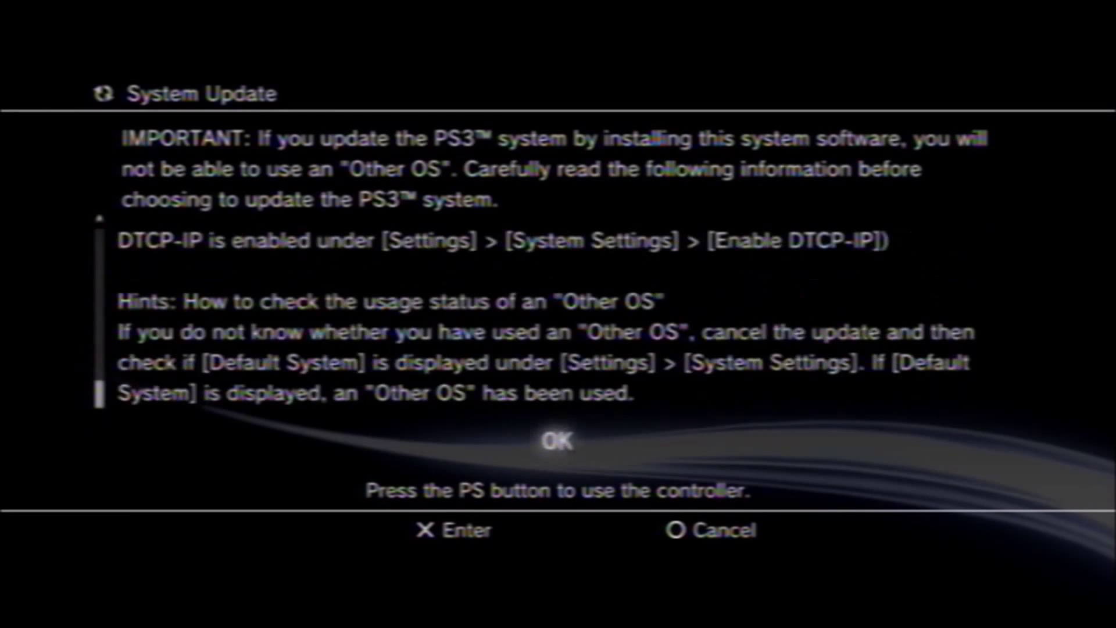
key(Return)
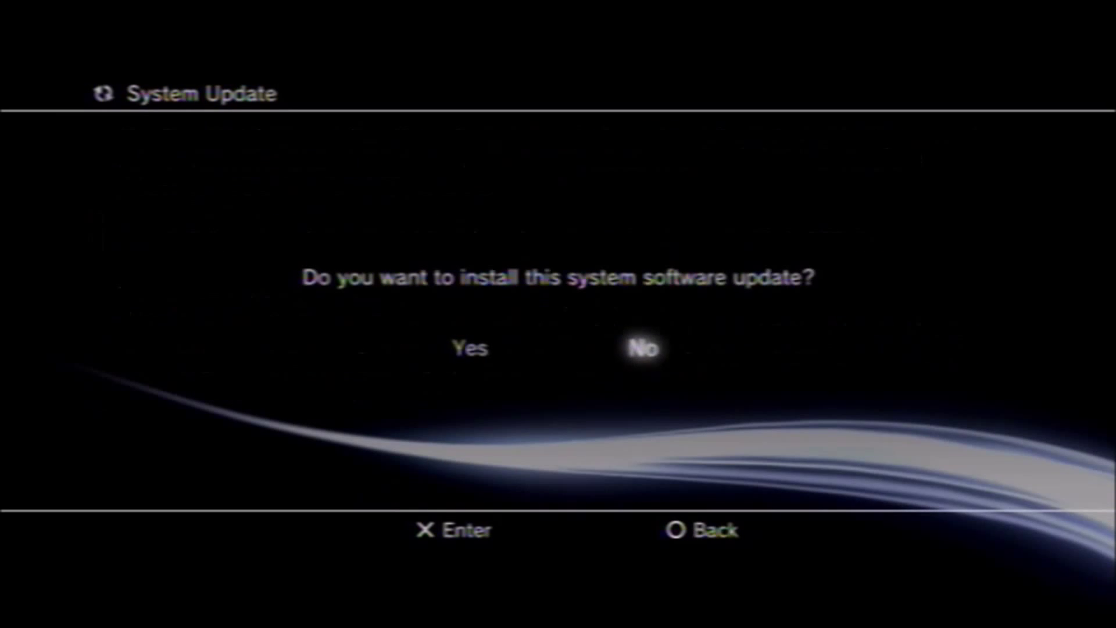
key(Left)
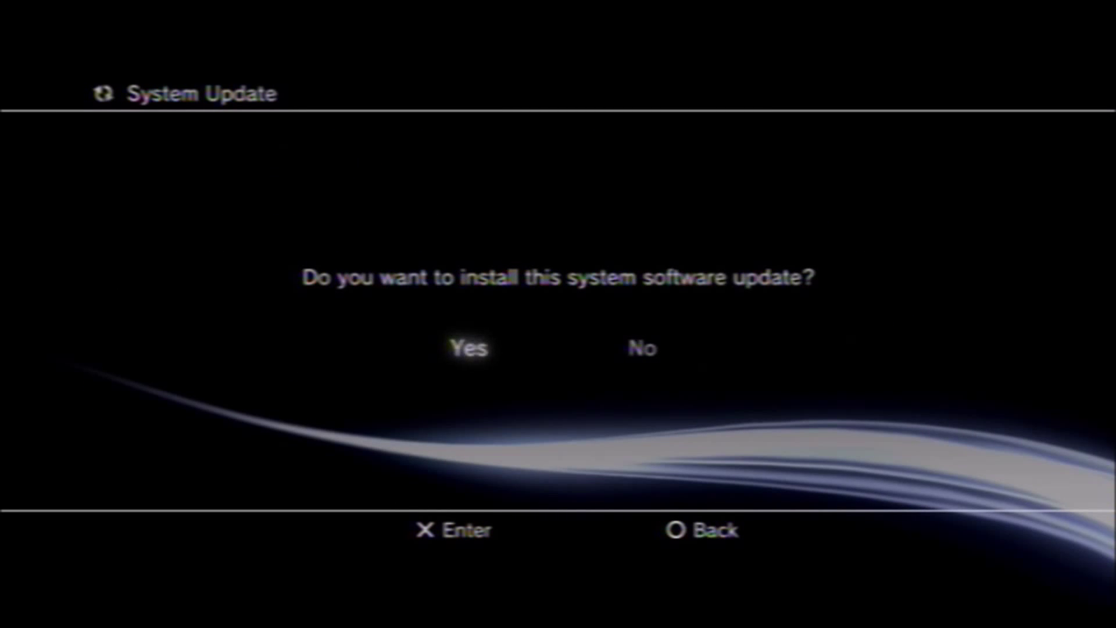
key(Return)
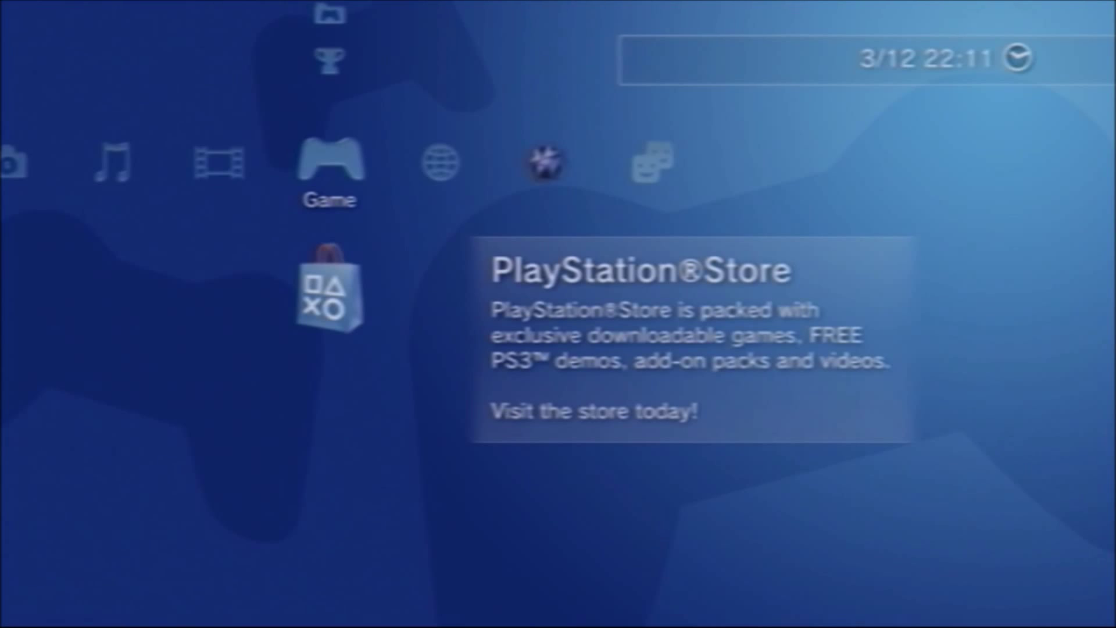
Open System Information under System Settings to check the PS3's installed system software version.
key(Left)
key(Left)
key(Left)
key(Left)
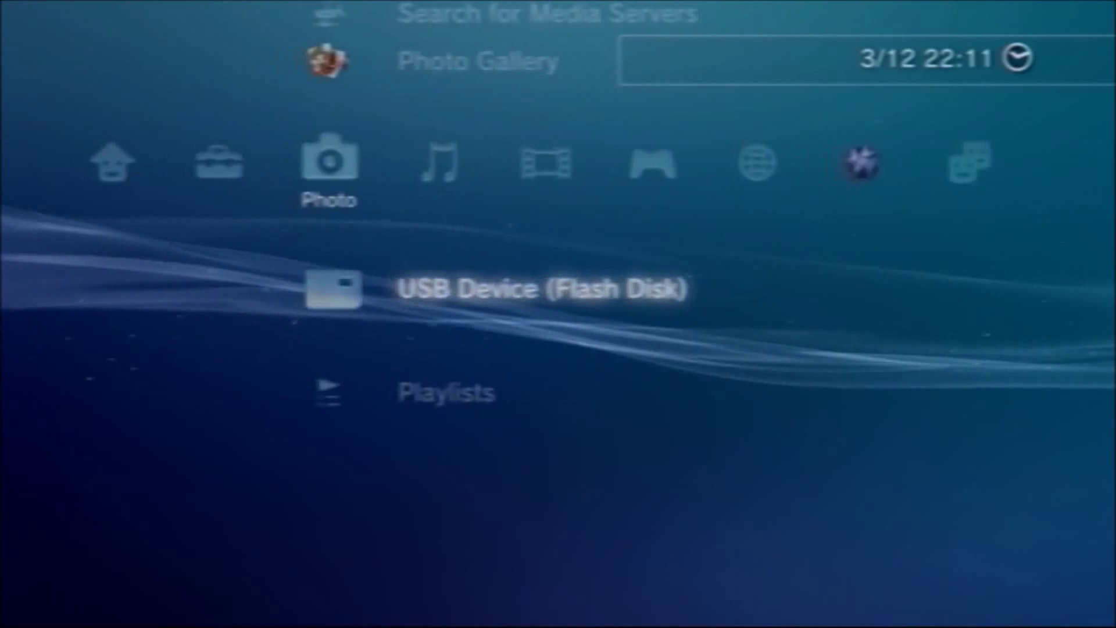
key(Down)
key(Down)
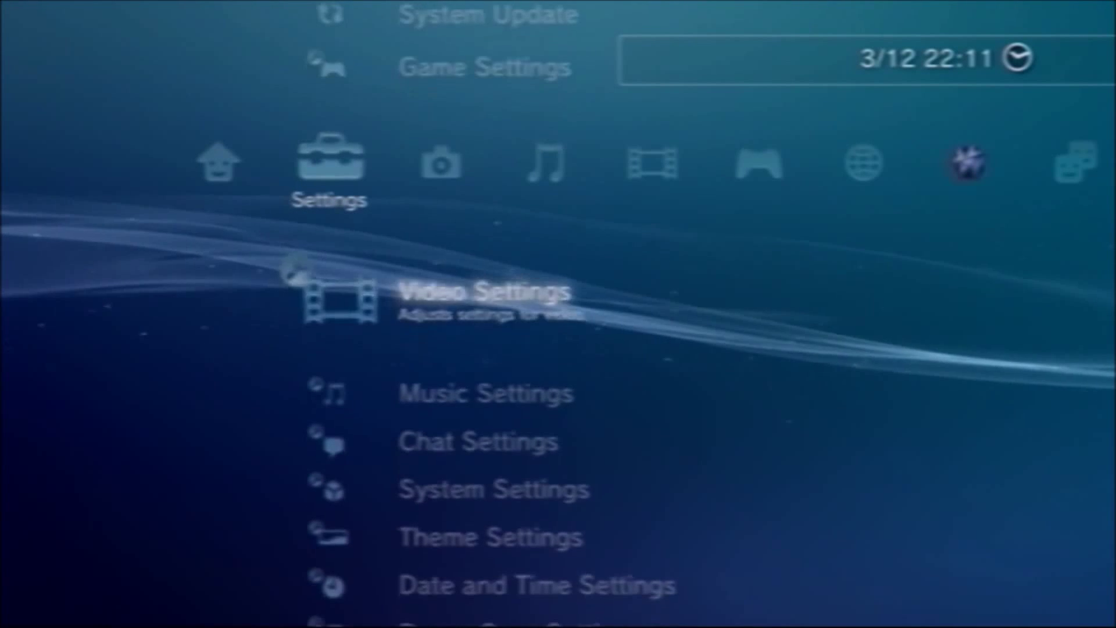
key(Down)
key(Down)
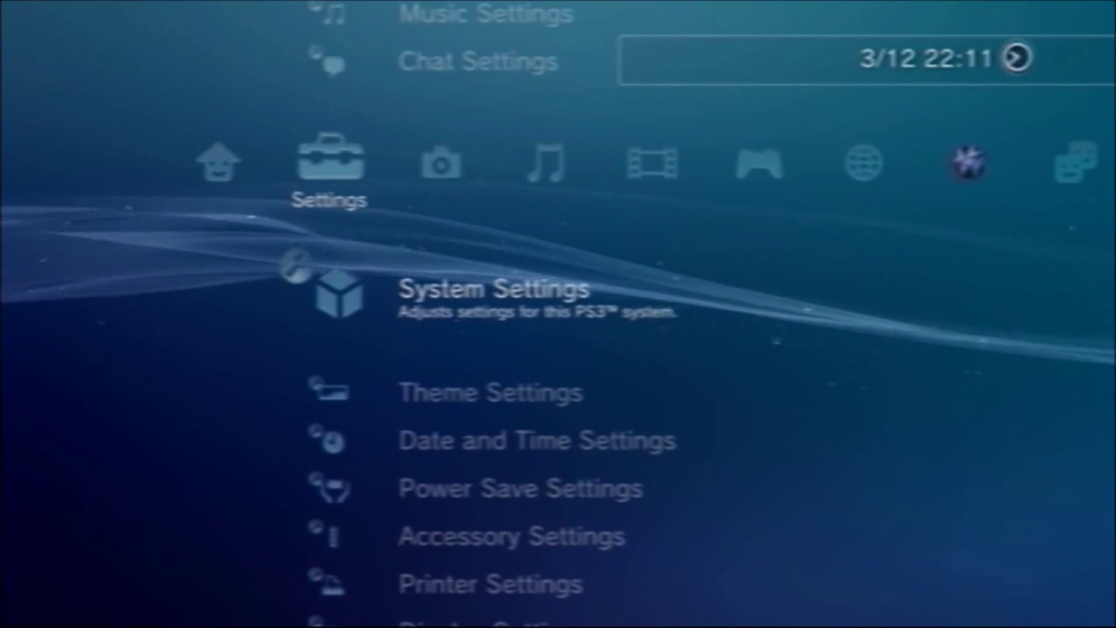
key(Return)
key(Down)
key(Down)
key(Down)
key(Down)
key(Down)
key(Down)
key(Down)
key(Down)
key(Down)
key(Down)
key(Down)
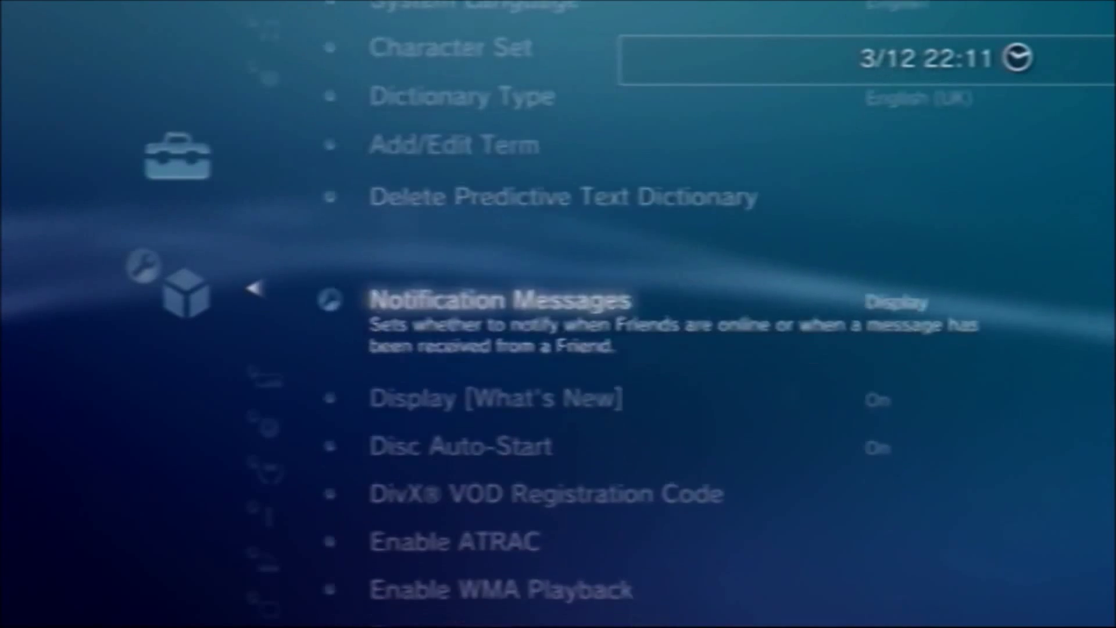
key(Down)
key(Down)
key(Down)
key(Down)
key(Down)
key(Down)
key(Down)
key(Down)
key(Up)
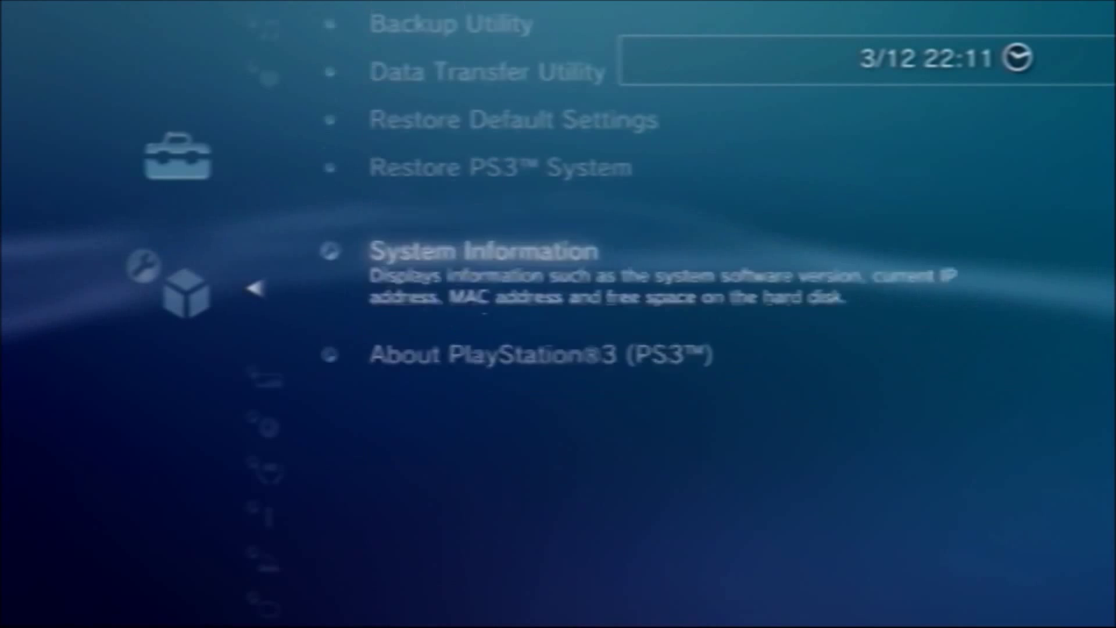
key(Return)
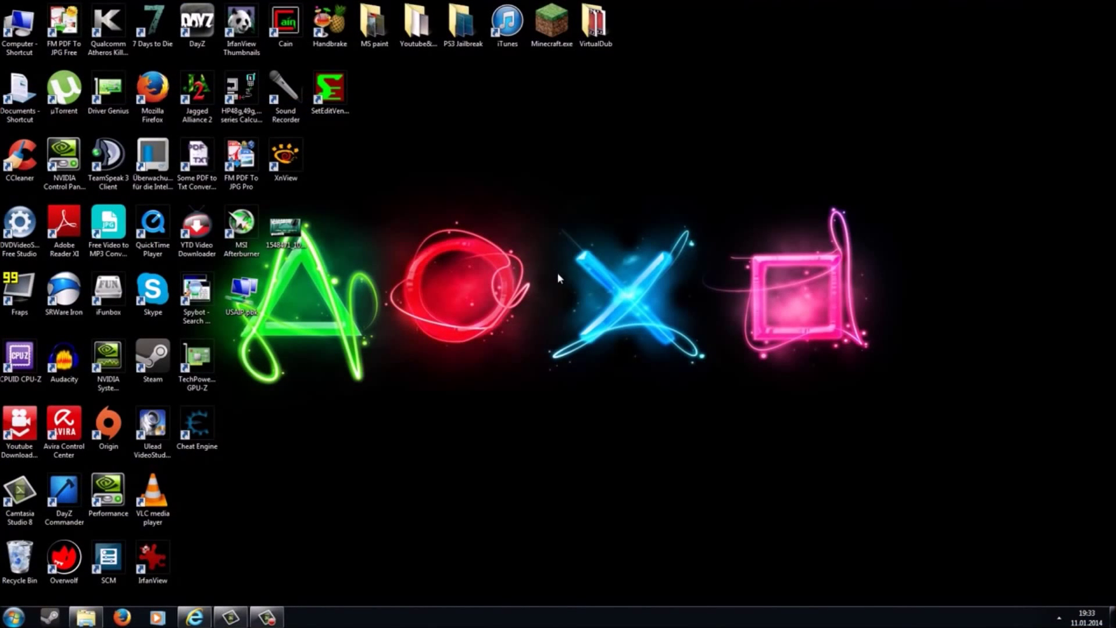
Switch to Internet Explorer on the PC and download REBUG 4.46 AUG. 2ND 2013 from the PS3 Firmware Downloads page.
click(201, 615)
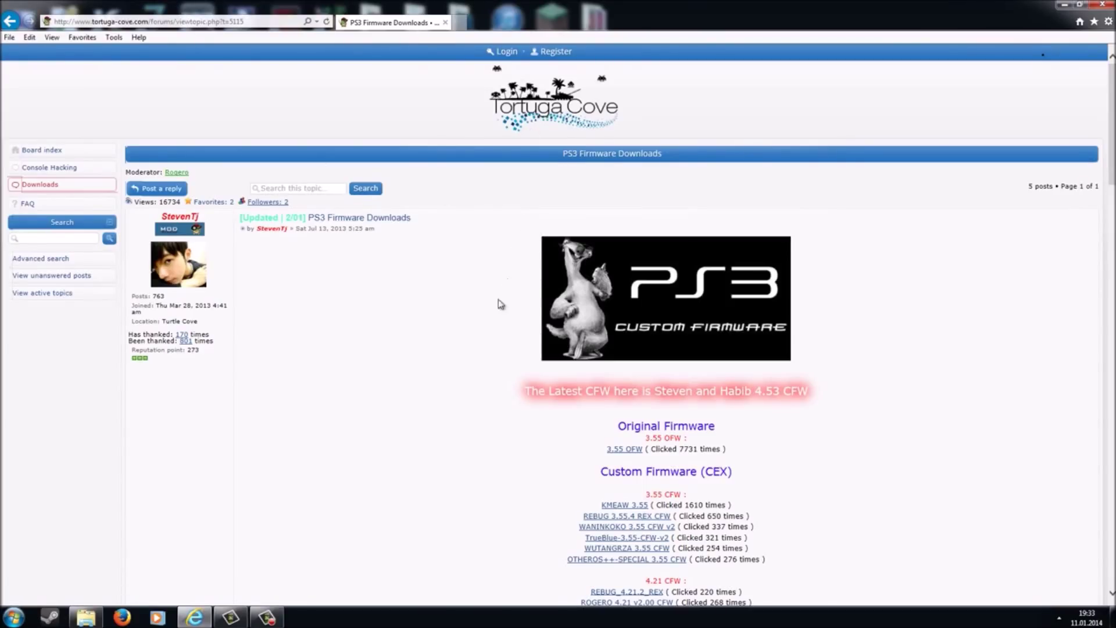
scroll(500, 297, down, 3)
scroll(500, 331, down, 1)
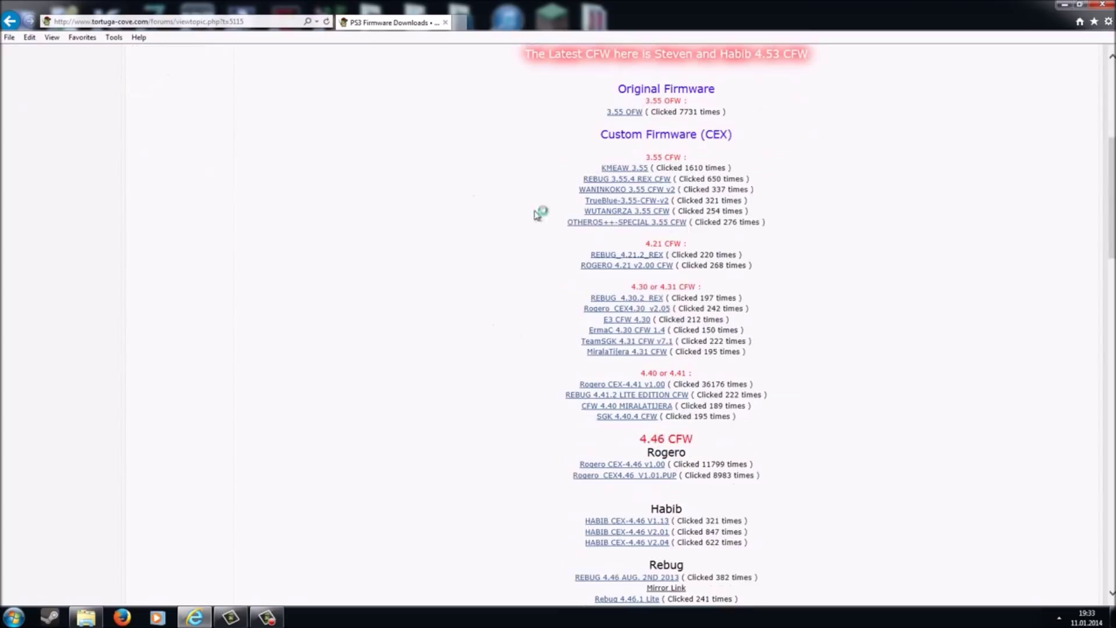
scroll(650, 496, down, 2)
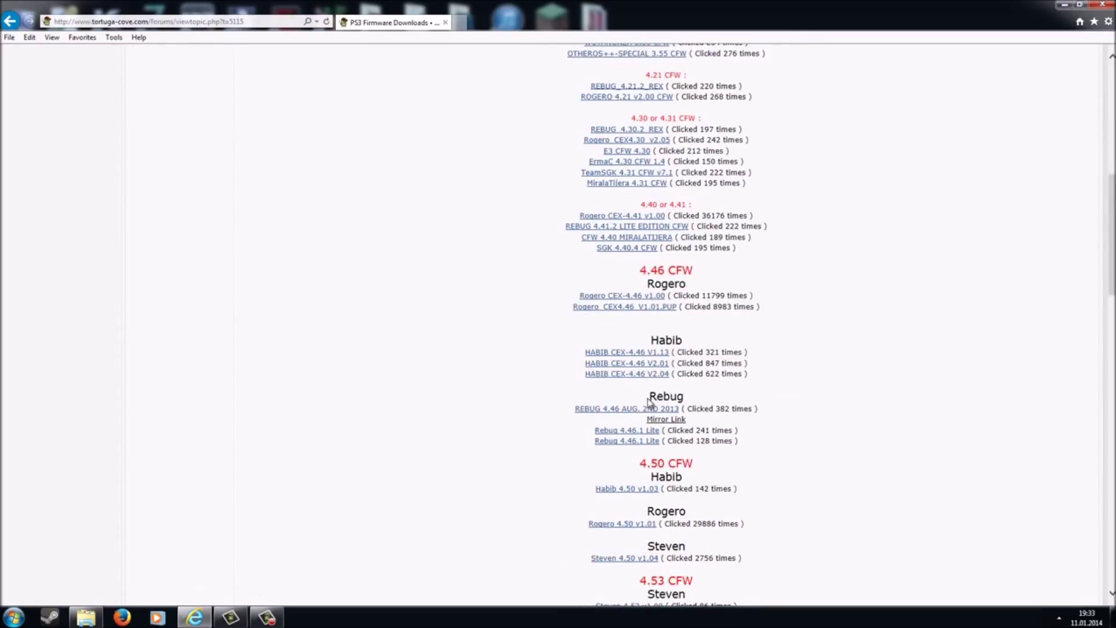
drag(637, 393, 757, 451)
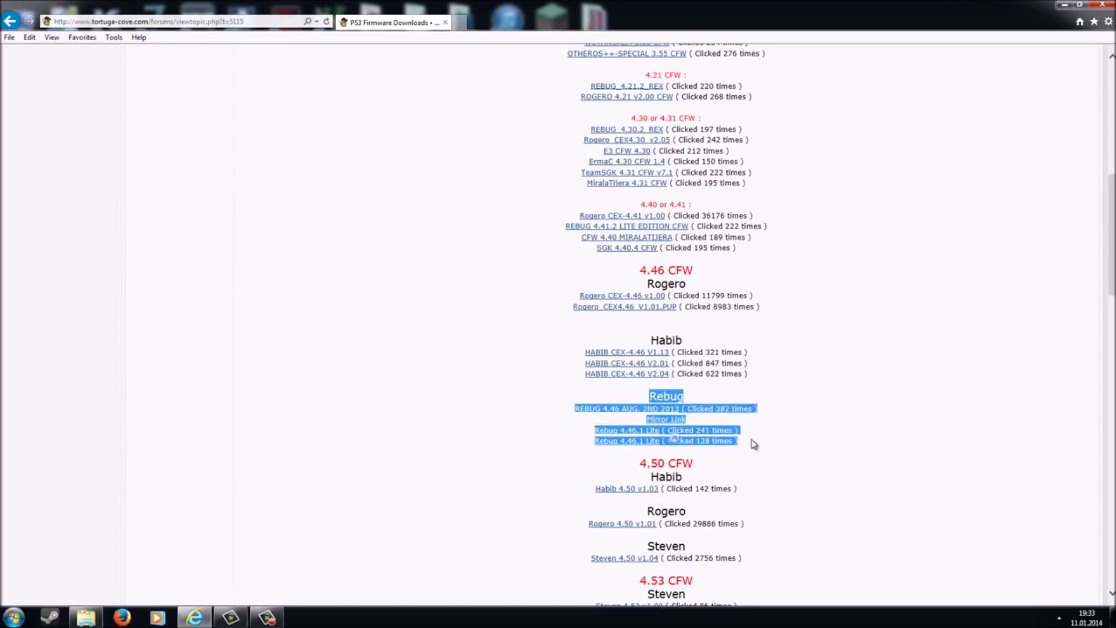
scroll(752, 444, down, 1)
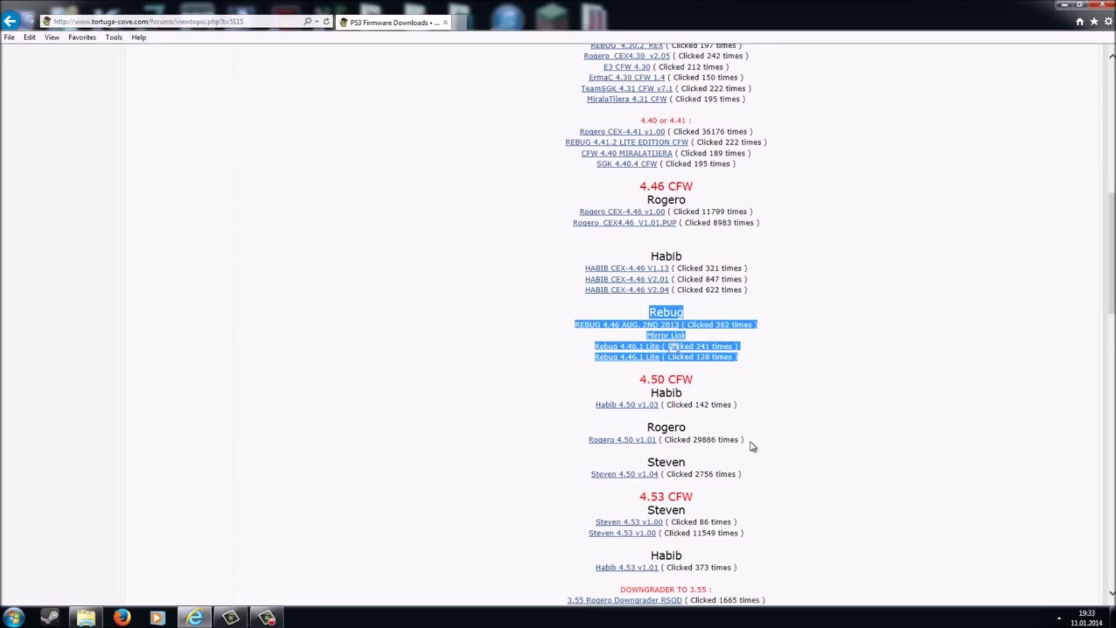
click(795, 356)
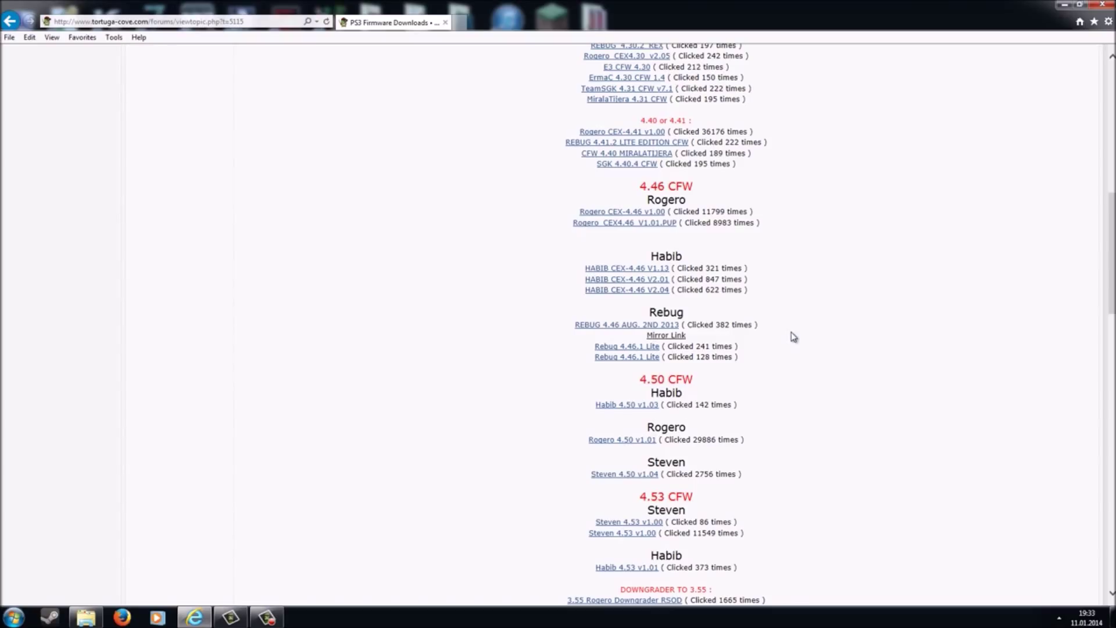
scroll(639, 337, down, 1)
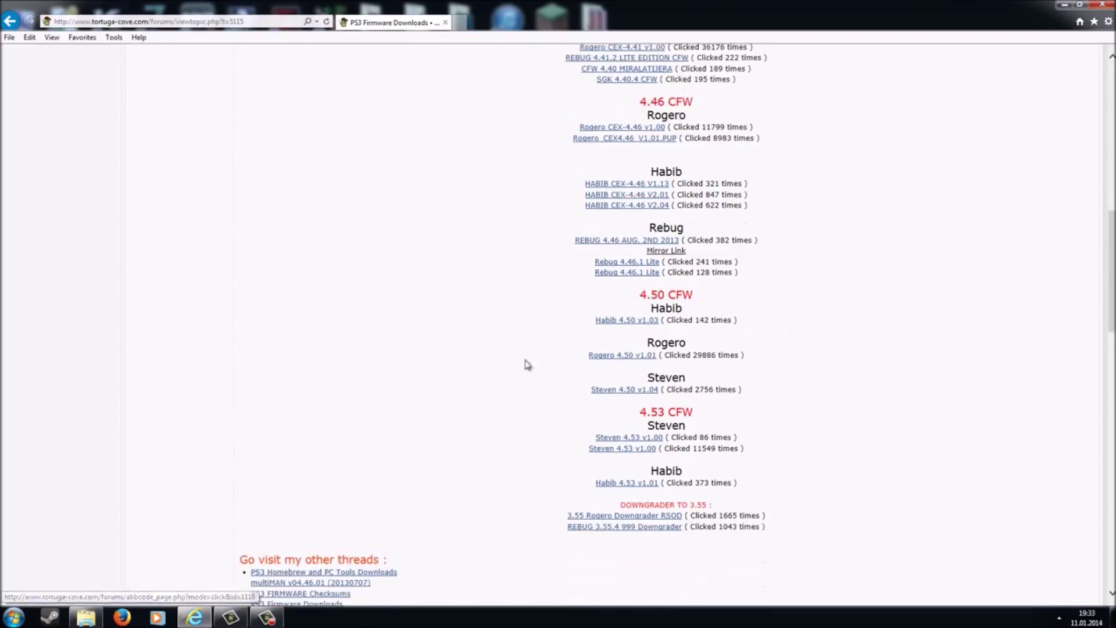
scroll(814, 232, up, 3)
scroll(488, 366, down, 2)
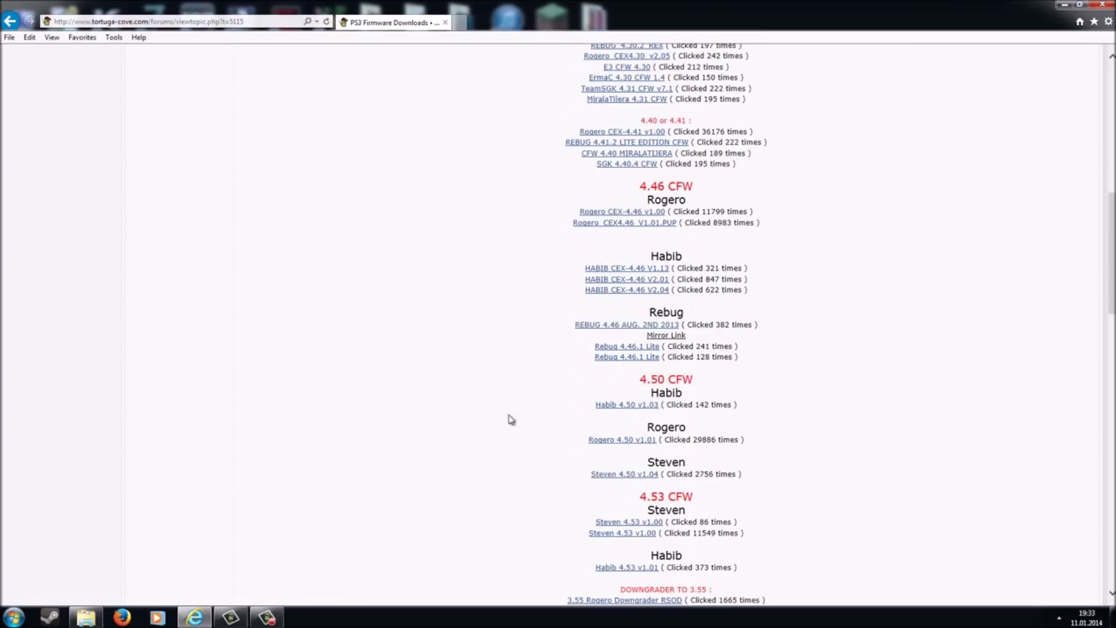
click(630, 325)
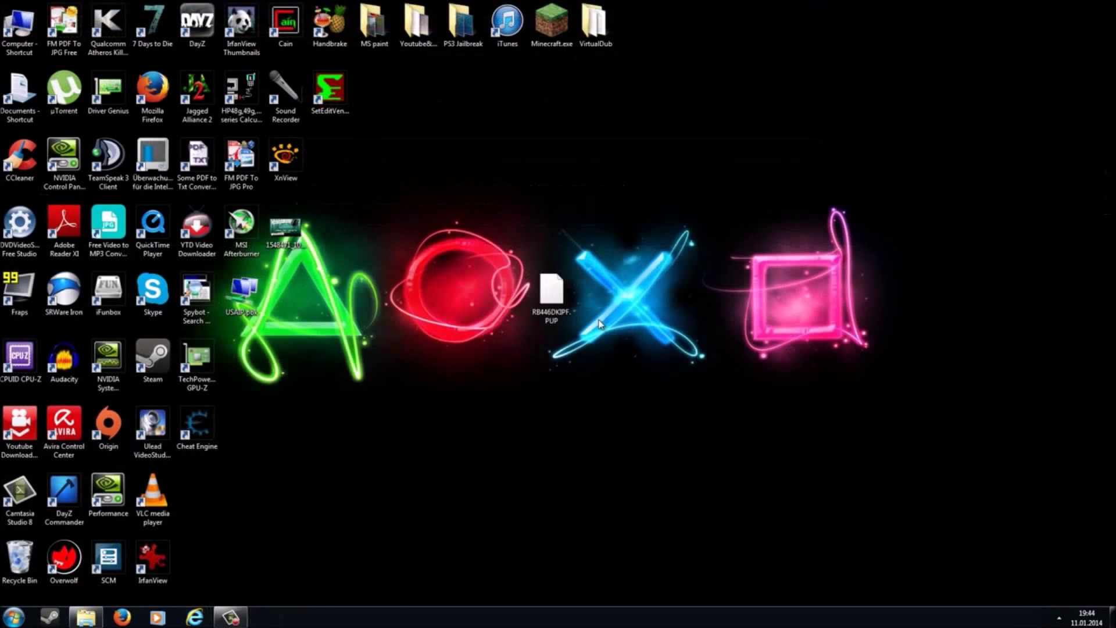
Rename the RB446DKIPF.PUP file on the desktop to PS3UPDAT.PUP.
click(557, 323)
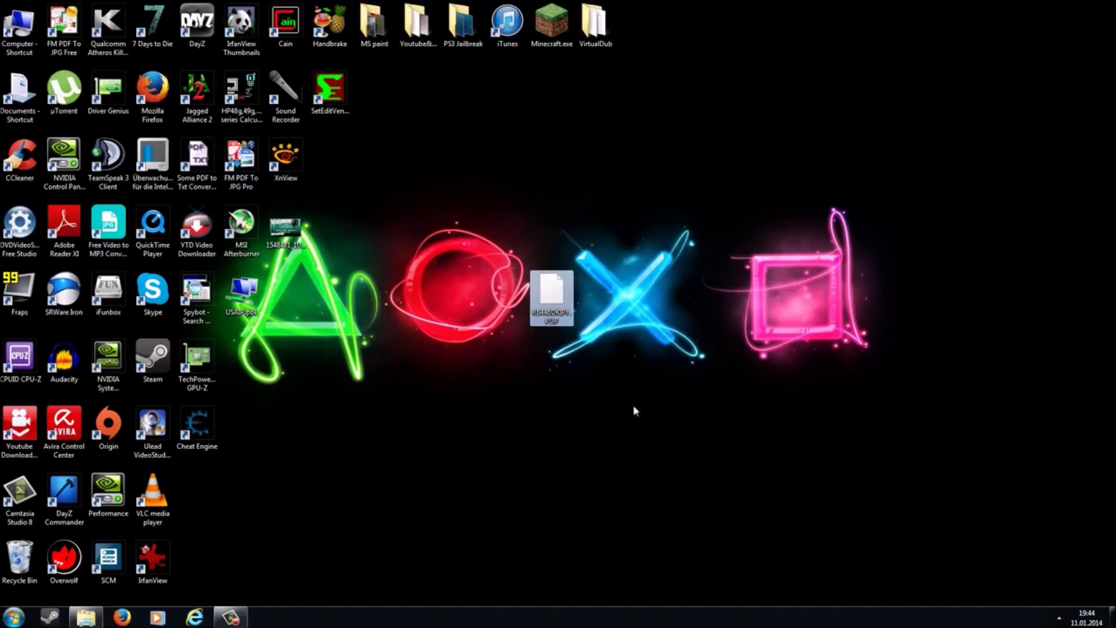
right_click(545, 299)
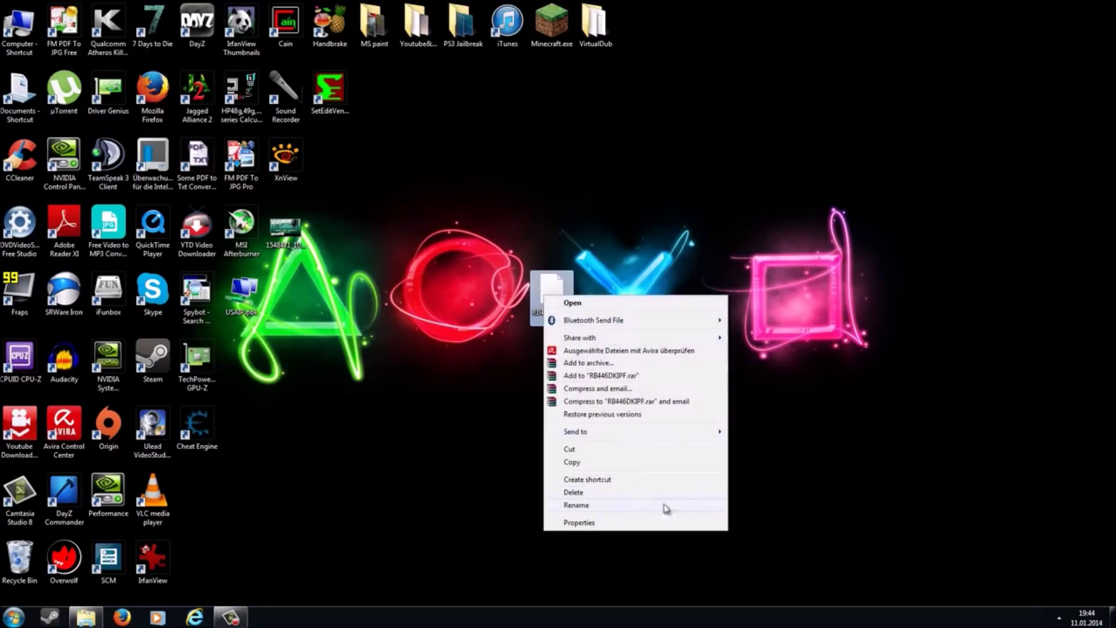
click(602, 506)
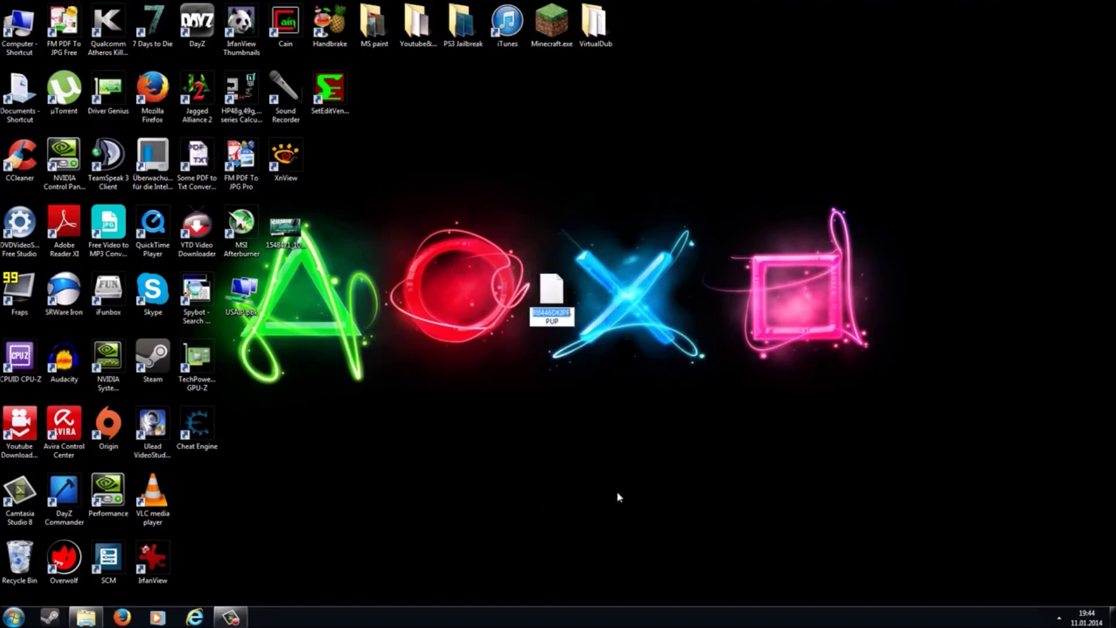
text(PS3UPDAT)
key(Return)
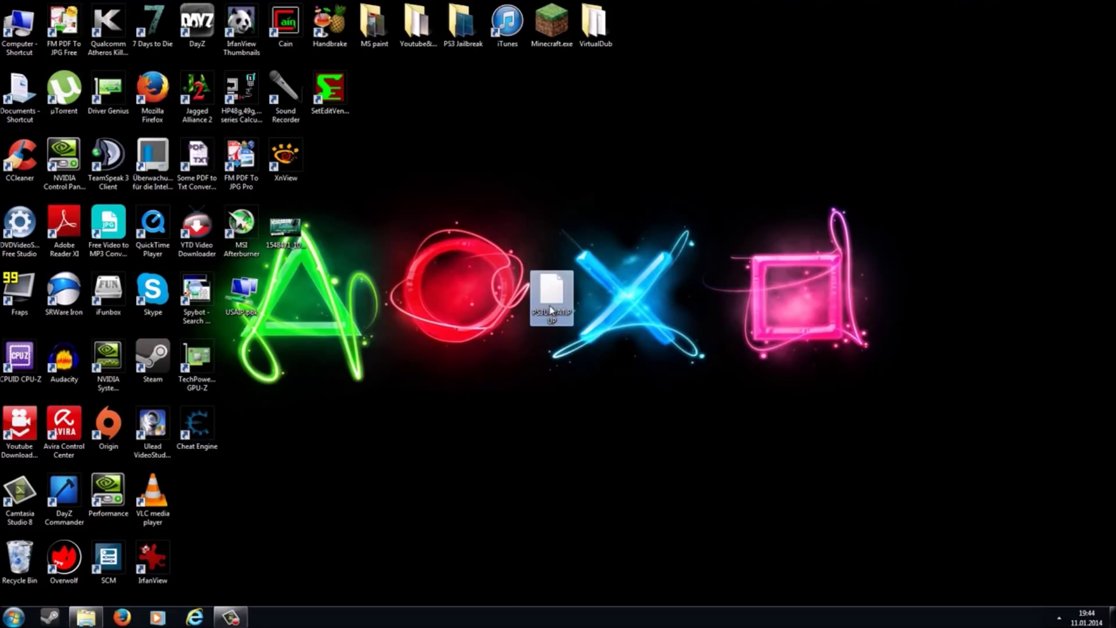
Copy PS3UPDAT.PUP from the desktop and open the UPDATE folder inside PS3 on Removable Disk (E:).
mouse_move(551, 310)
right_click(538, 276)
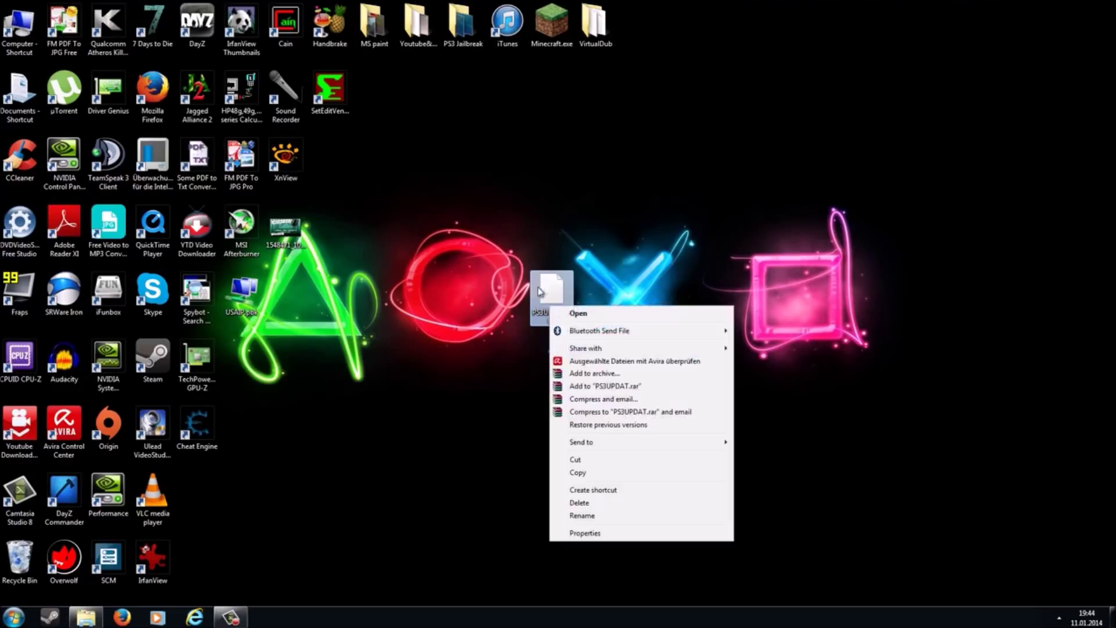
key(Escape)
right_click(556, 287)
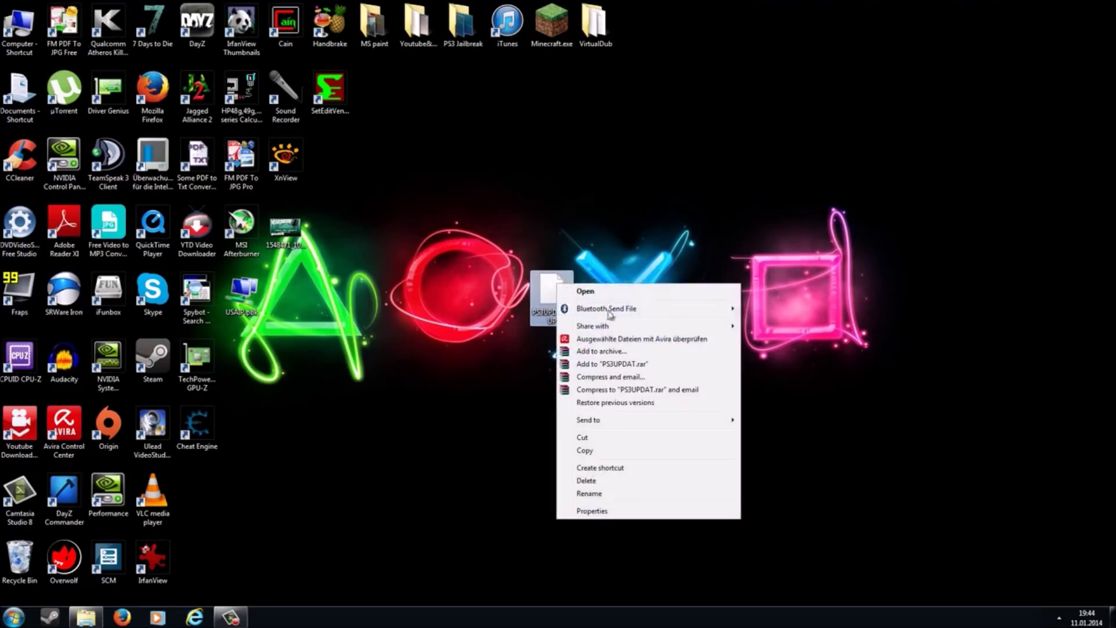
click(603, 453)
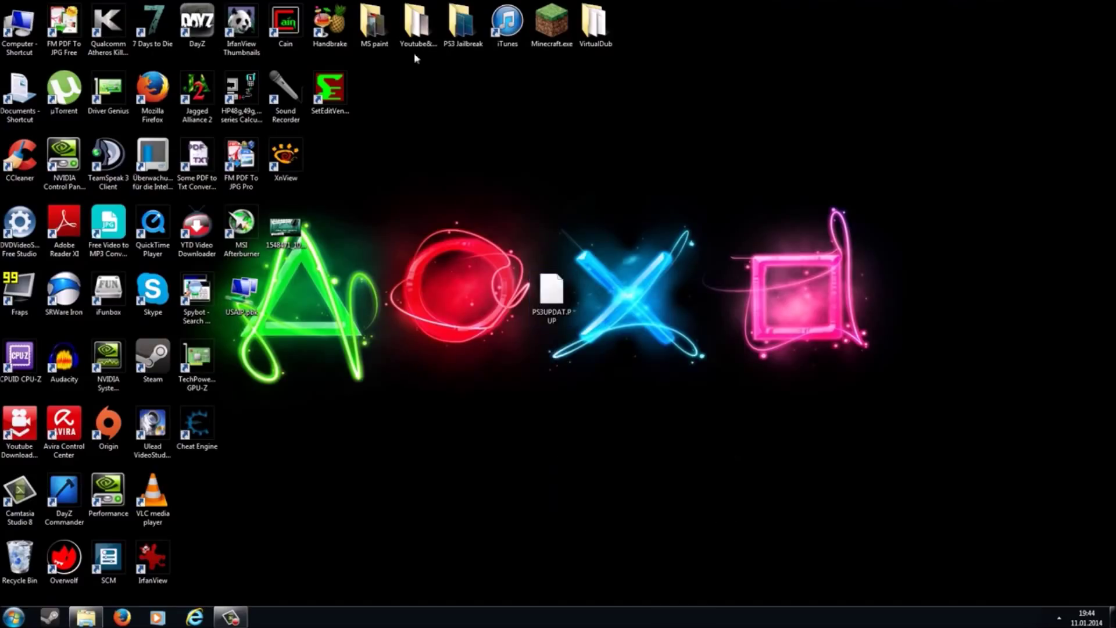
double_click(25, 29)
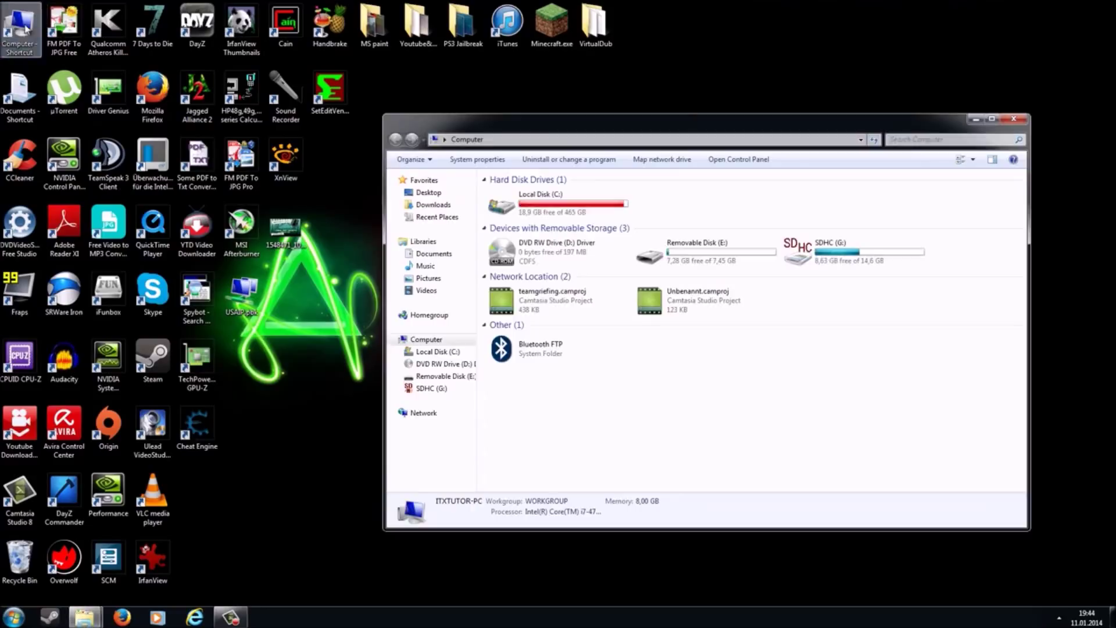
double_click(682, 258)
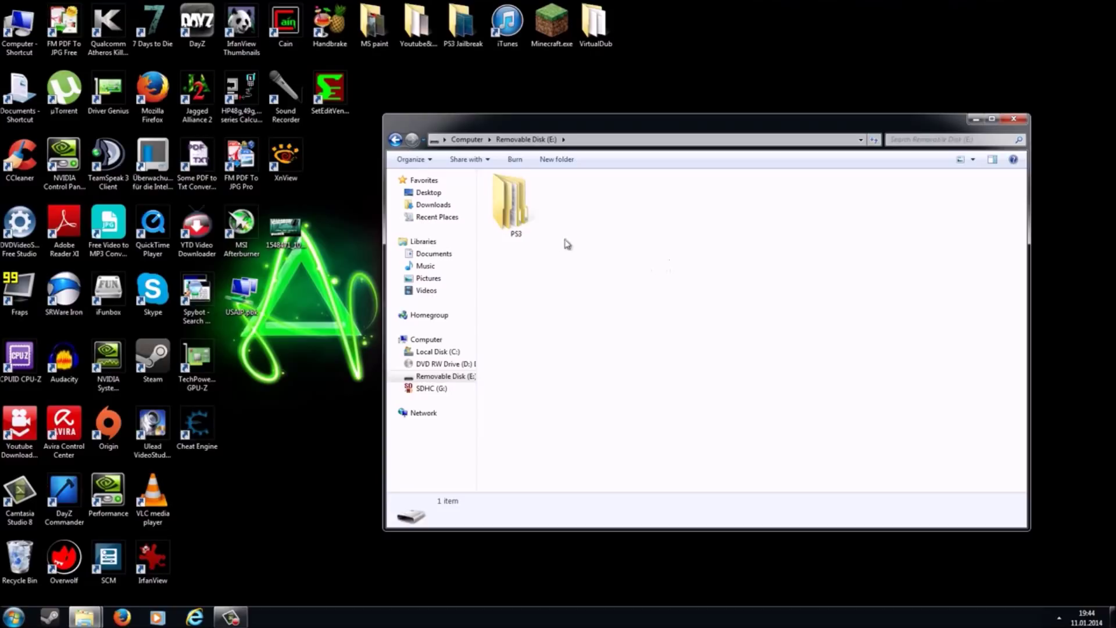
double_click(512, 206)
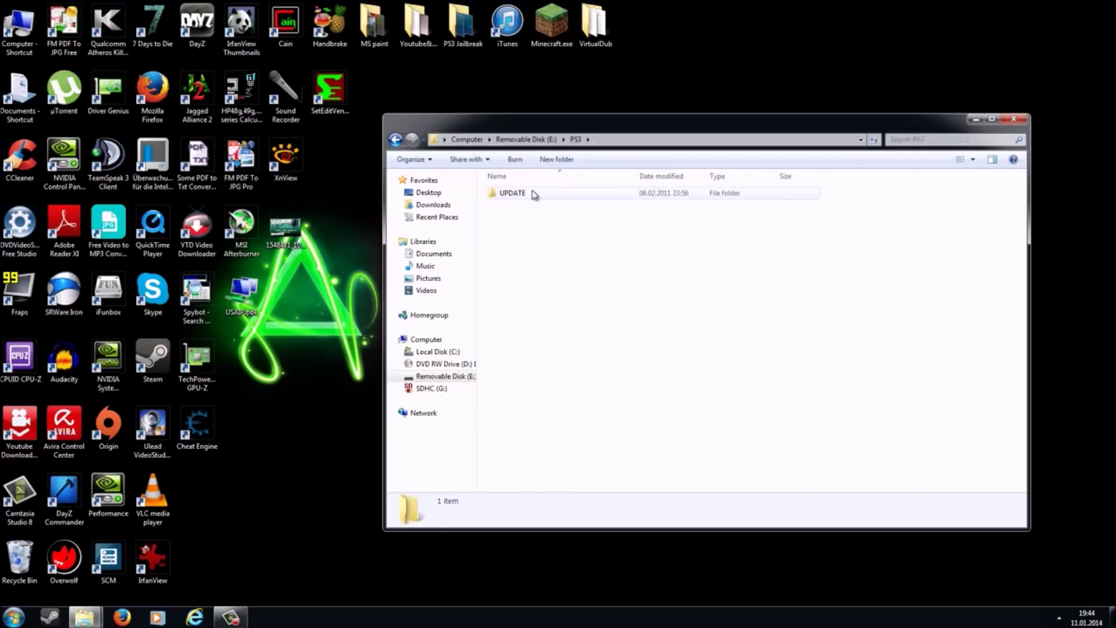
double_click(535, 194)
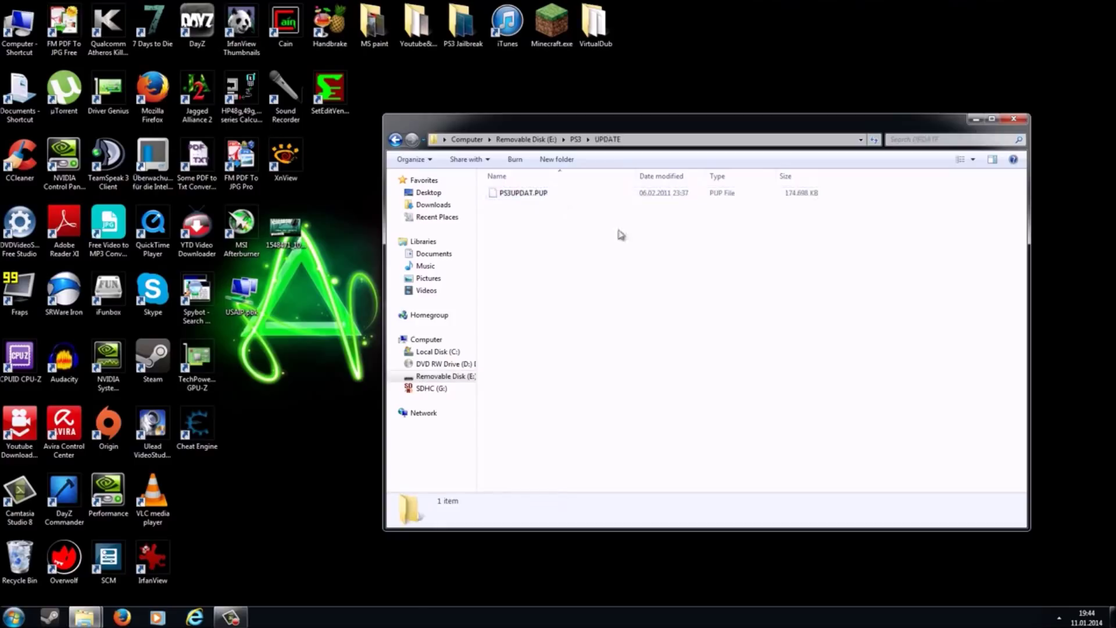
Permanently delete the old PS3UPDAT.PUP in the UPDATE folder and paste the copied firmware file in its place.
click(537, 194)
key(Delete)
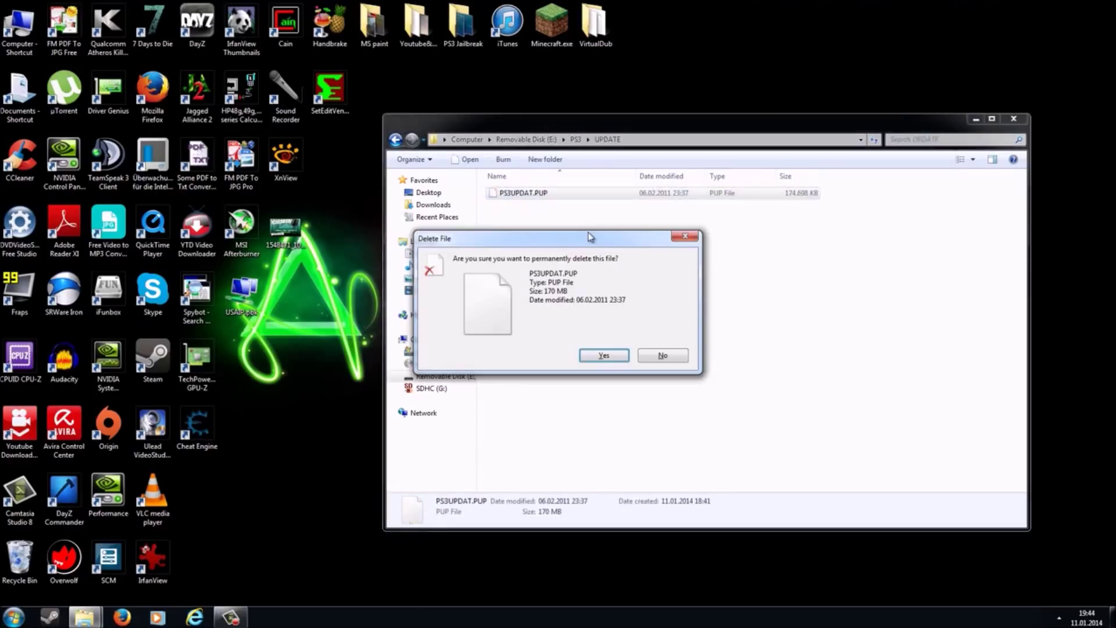
key(Return)
right_click(598, 229)
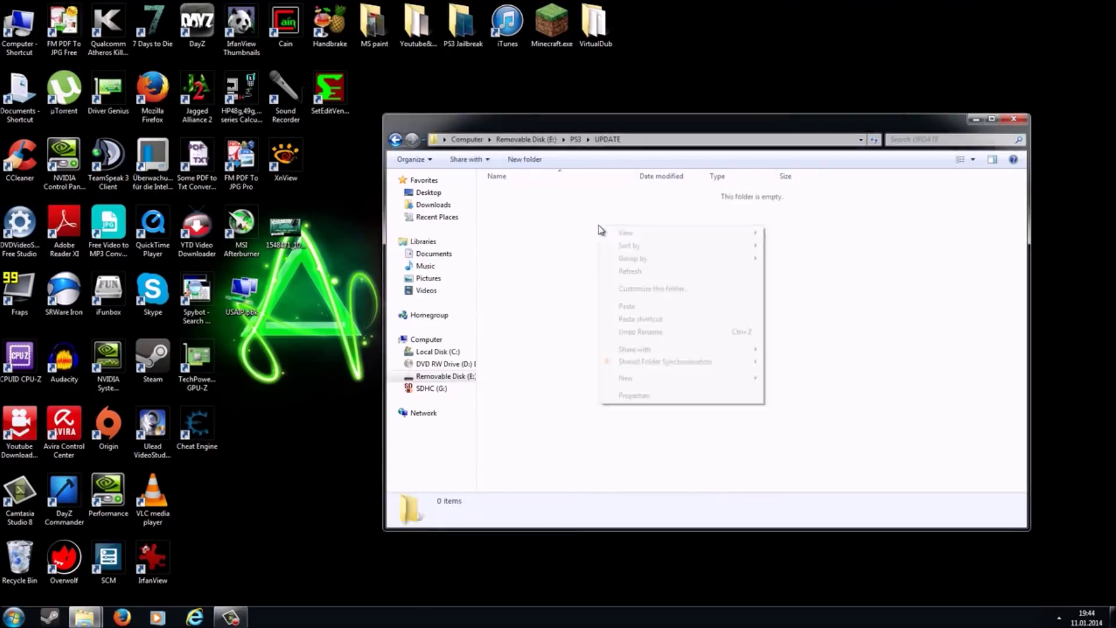
click(620, 309)
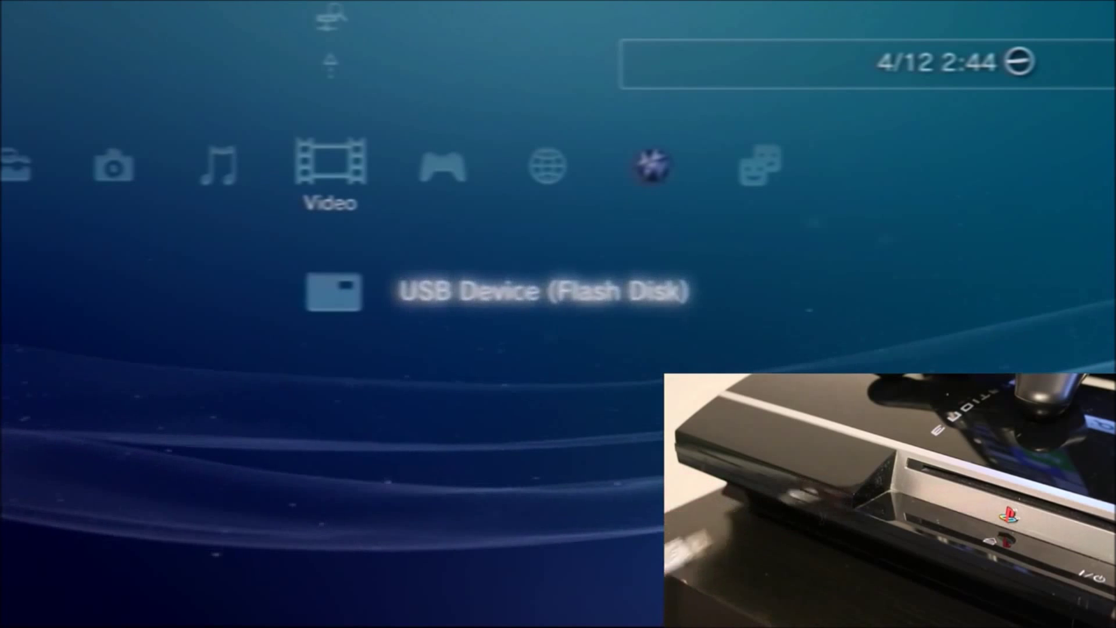
Switch to the PS3 and run System Update via Storage Media, accepting the 4.46.1 REBUG RE update data on the USB device.
key(Left)
key(Left)
key(Left)
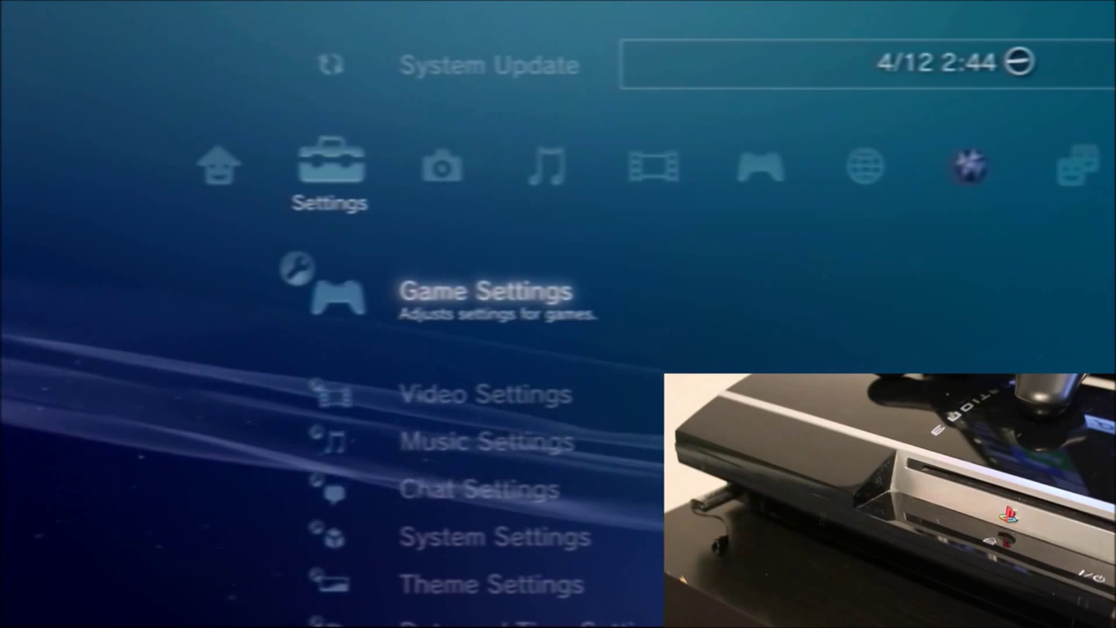
key(Up)
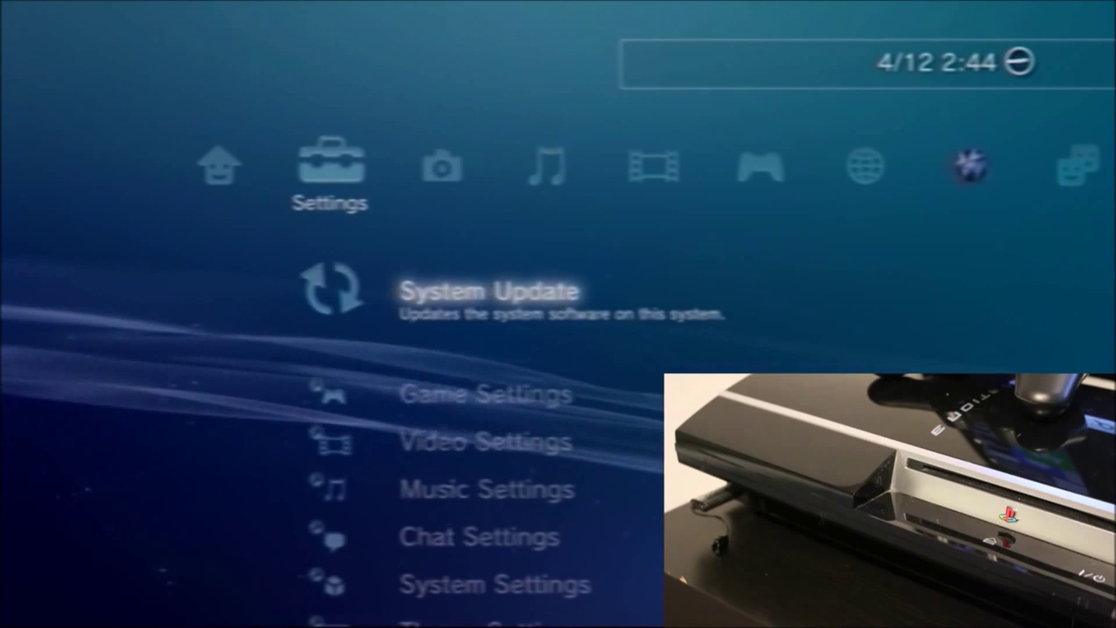
key(Return)
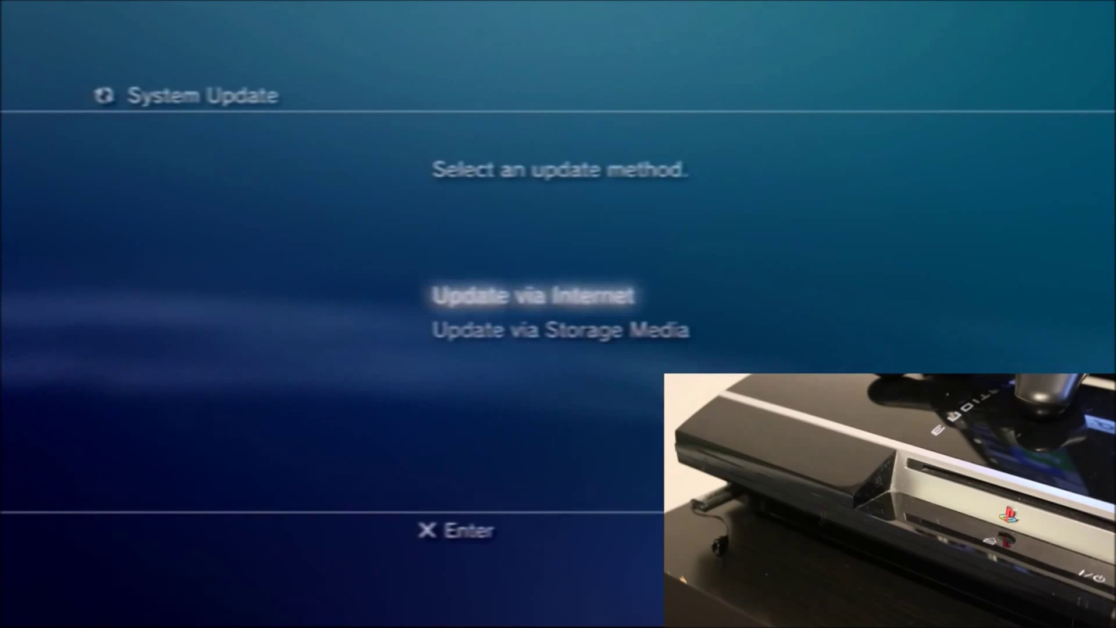
key(Down)
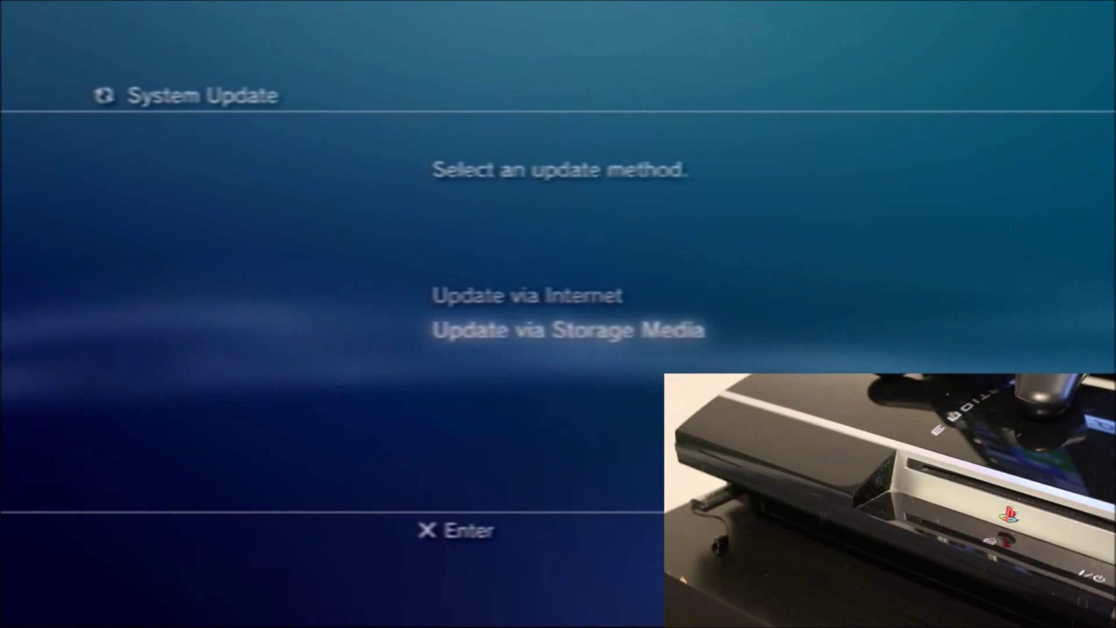
key(Return)
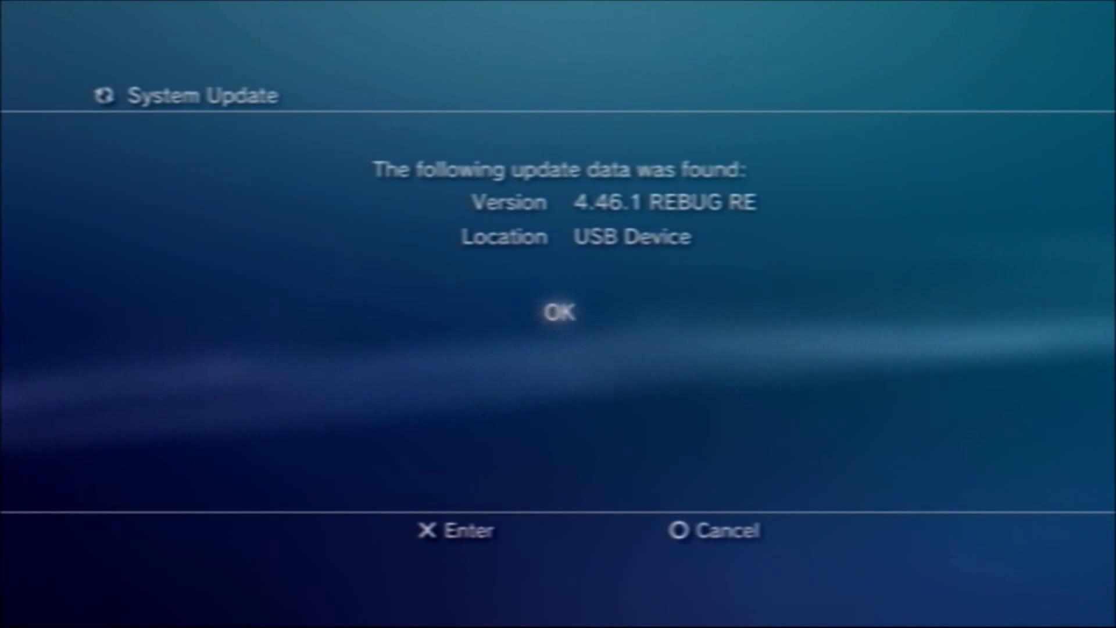
key(Return)
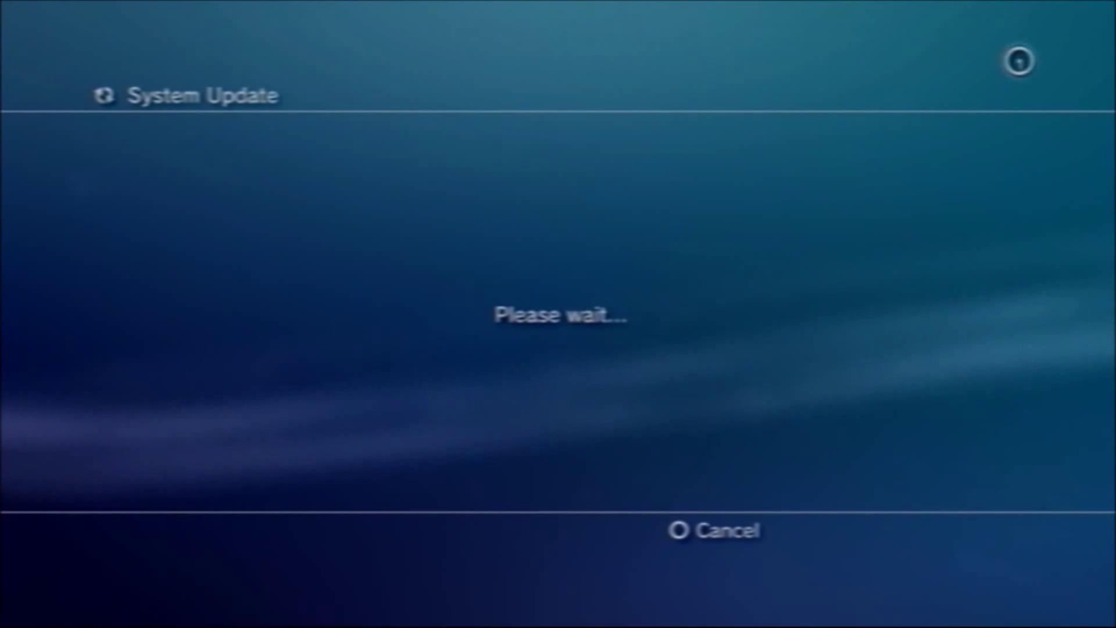
Examine the Package Manager and /app_home/PS3_GAME/ entries in the Game category.
key(Down)
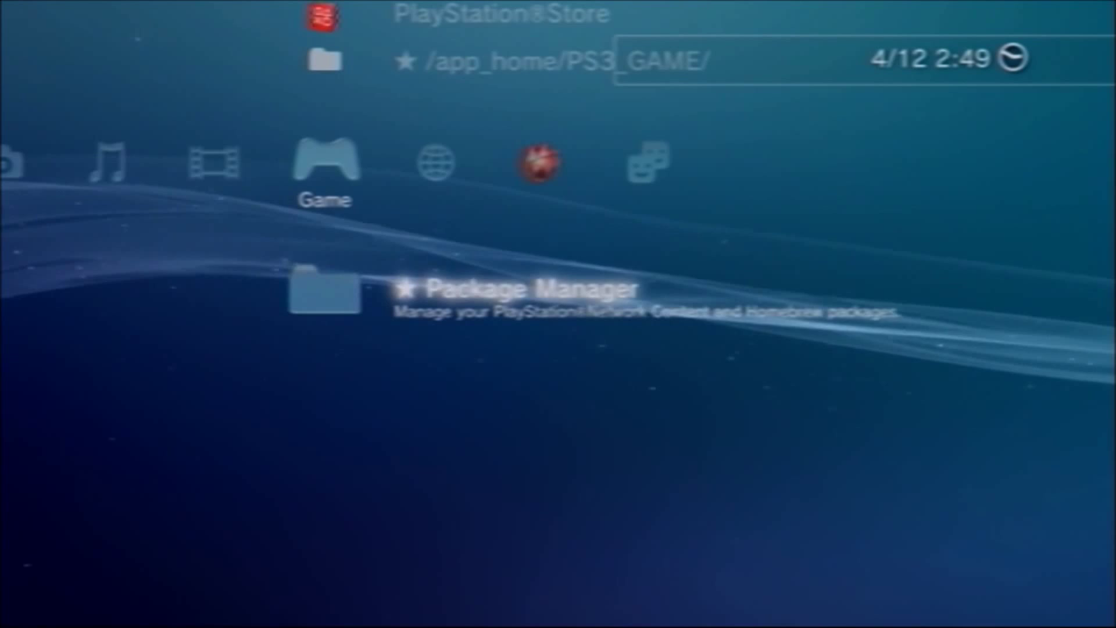
key(Up)
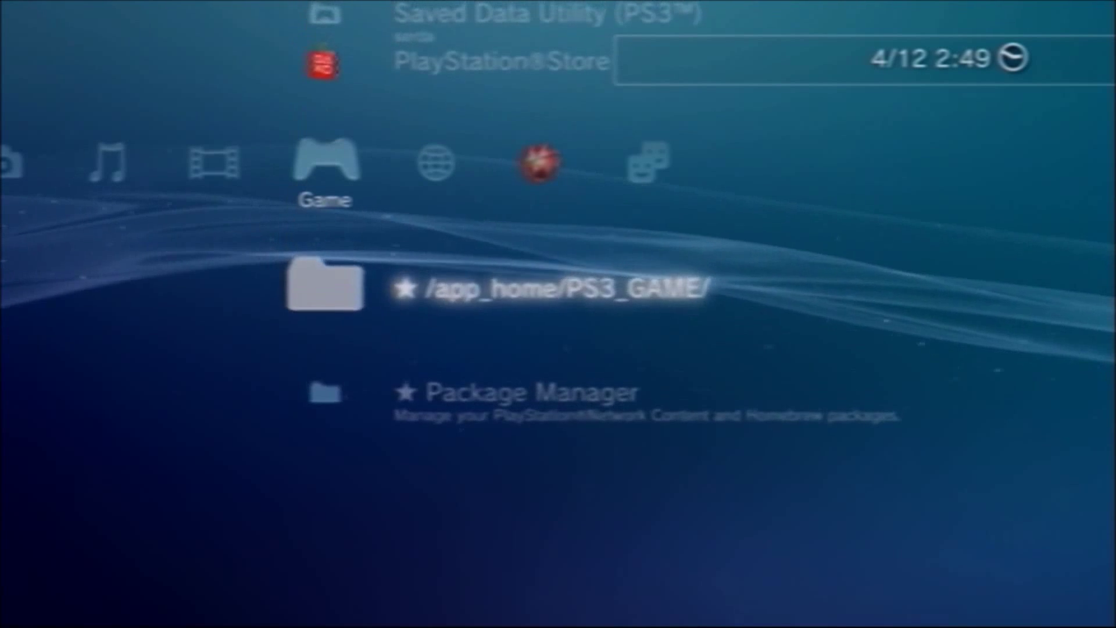
key(Up)
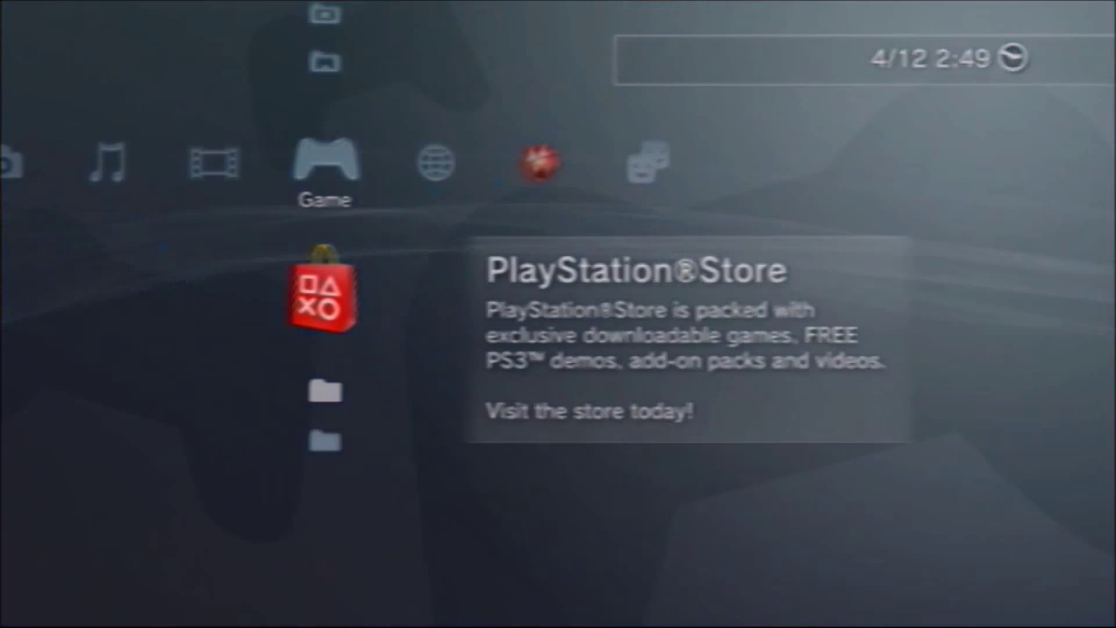
Go to the Settings category and open System Settings.
key(Left)
key(Left)
key(Left)
key(Left)
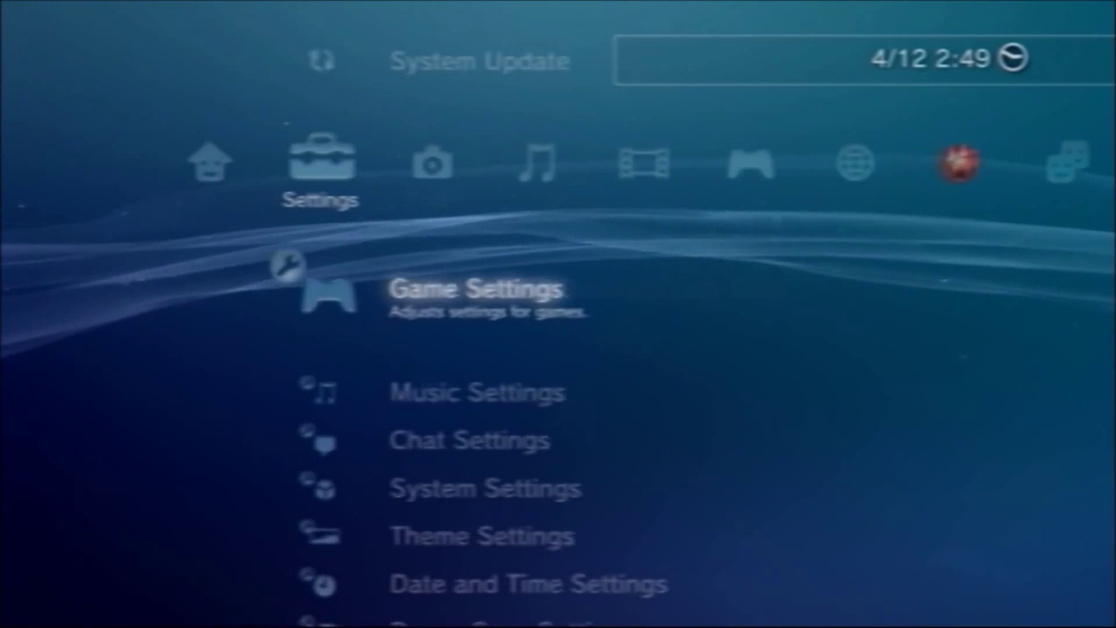
key(Down)
key(Down)
key(Down)
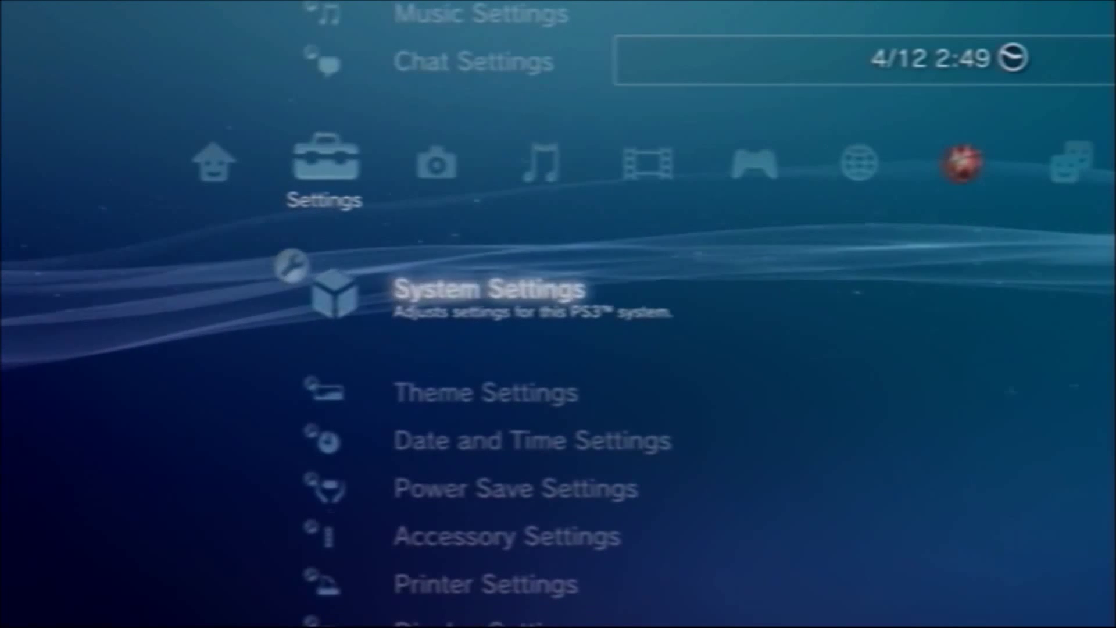
key(Return)
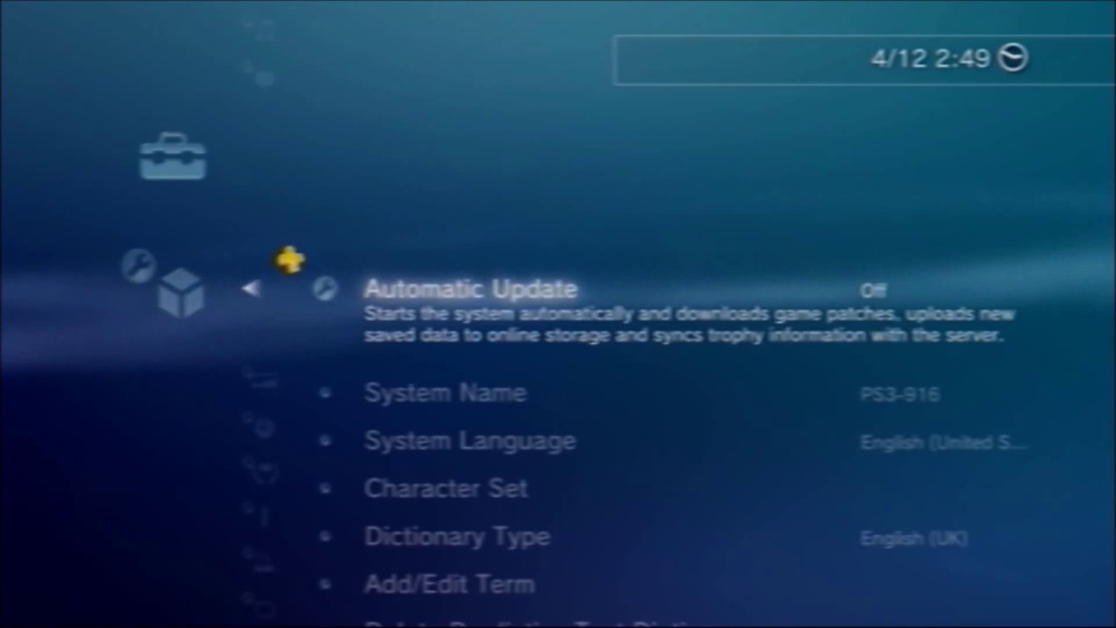
Open System Information at the end of the System Settings list to check the installed system software version.
key(Down)
key(Down)
key(Down)
key(Down)
key(Down)
key(Down)
key(Down)
key(Down)
key(Down)
key(Down)
key(Down)
key(Down)
key(Down)
key(Down)
key(Down)
key(Down)
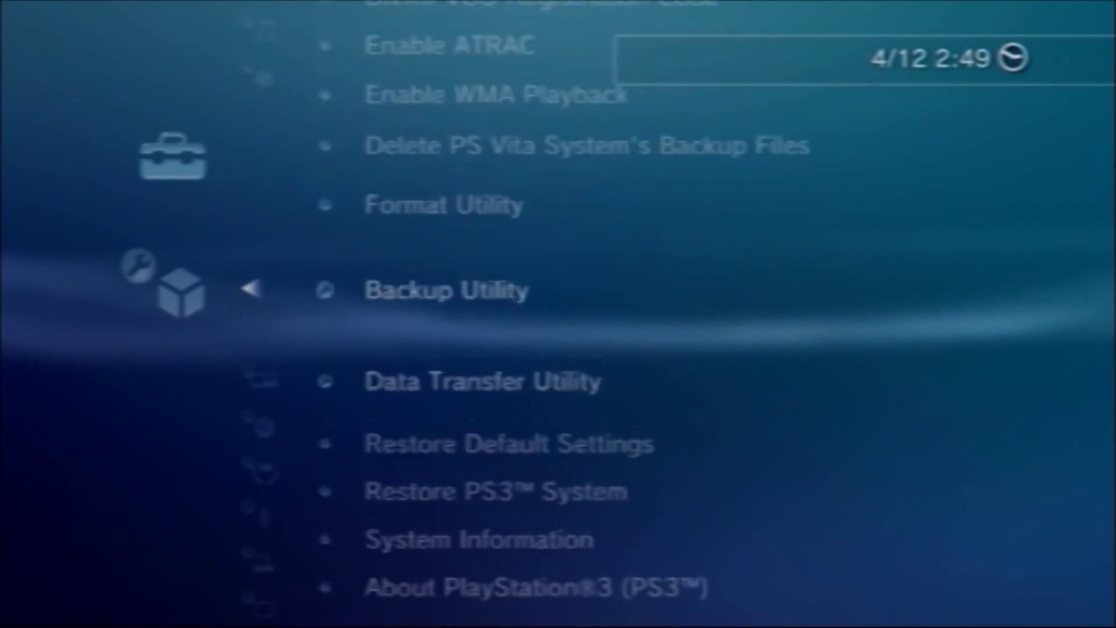
key(Down)
key(Down)
key(Down)
key(Down)
key(Down)
key(Up)
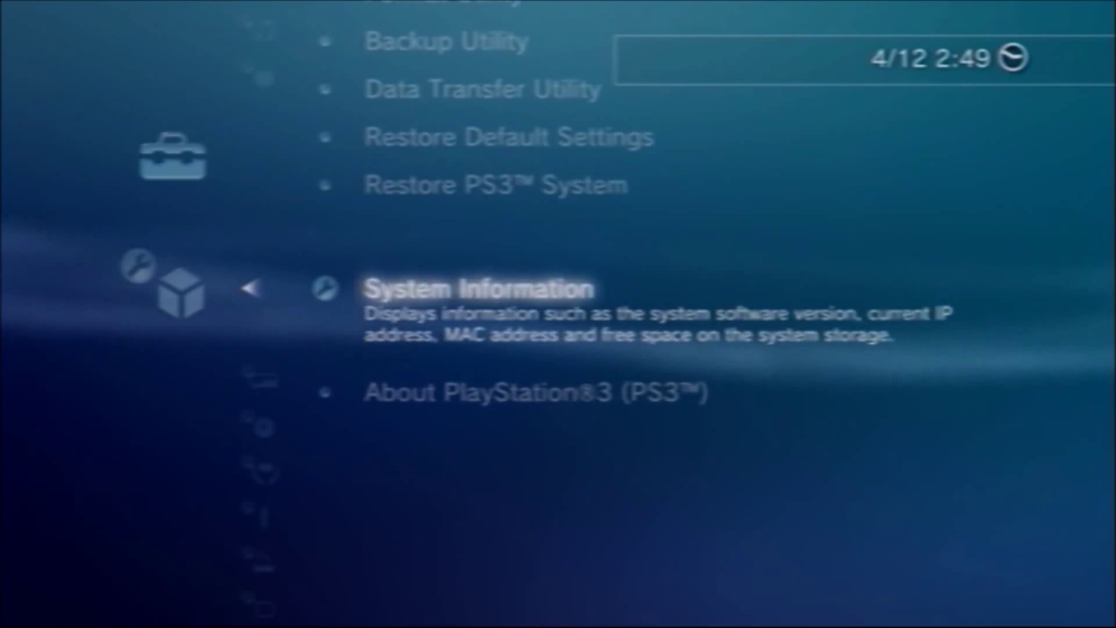
key(Return)
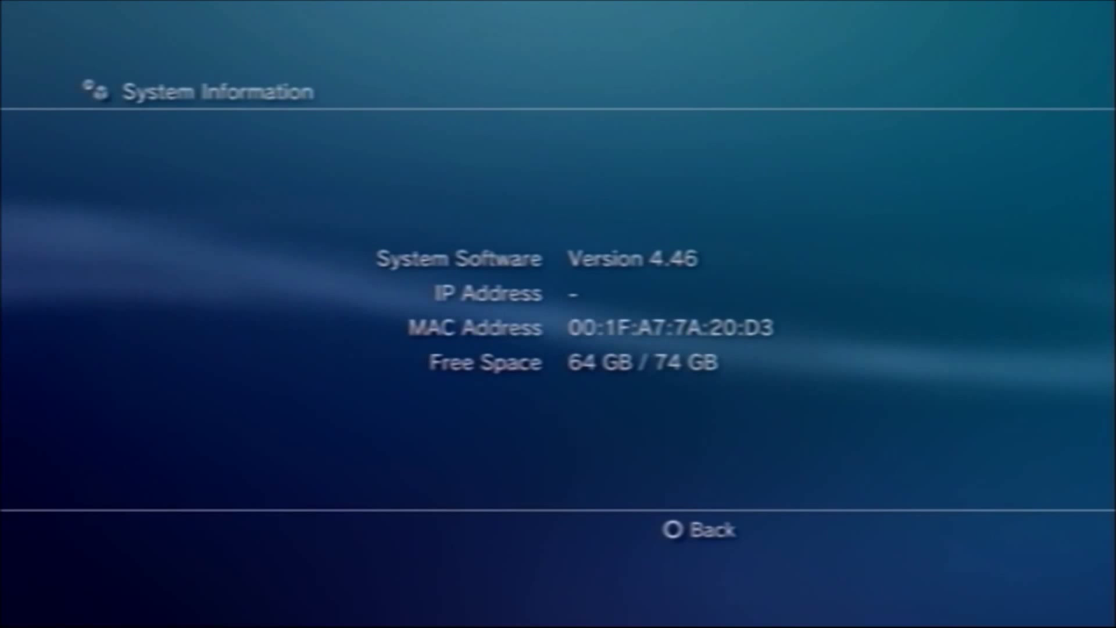